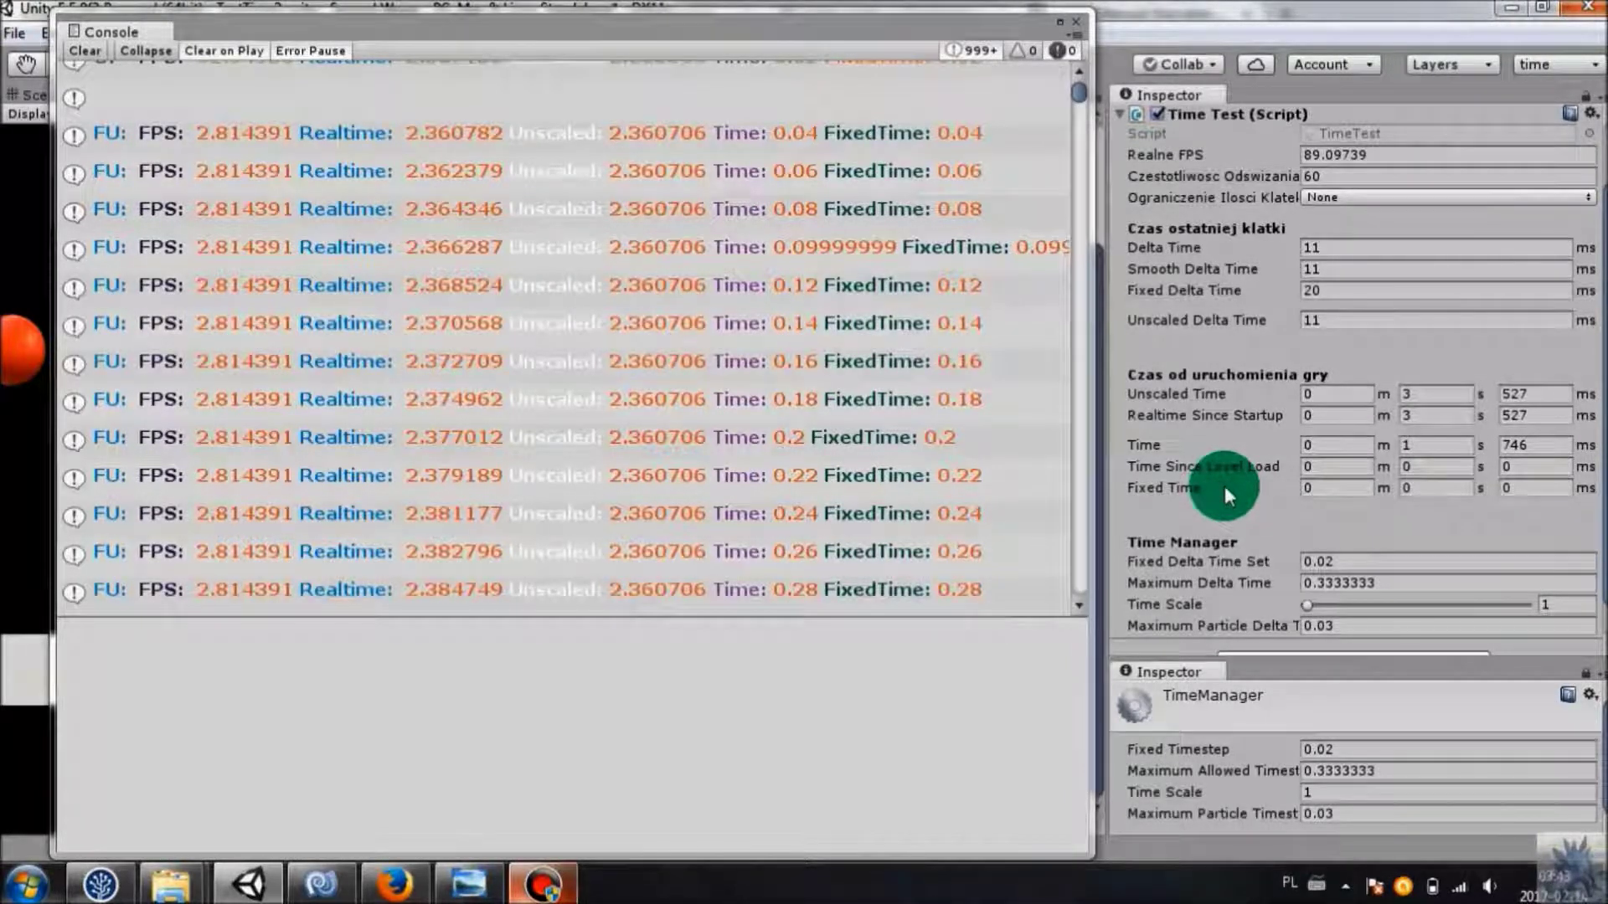
# Leave the Console's FixedTime log and bring the MonoDevelop code editor to the front.
pyautogui.click(396, 886)
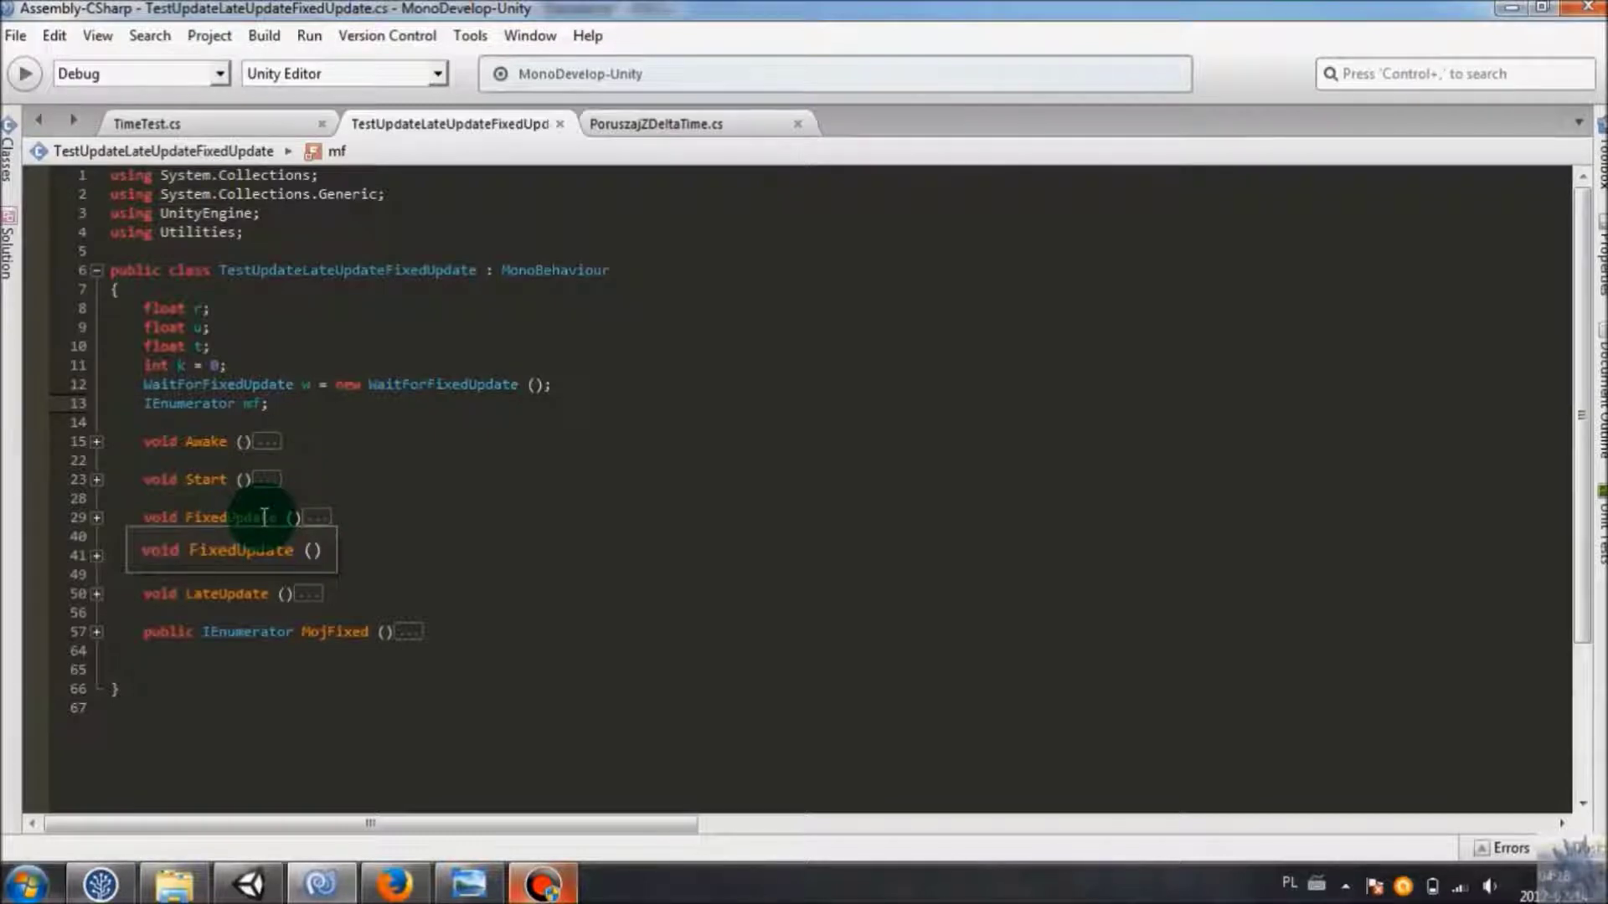
pyautogui.click(384, 878)
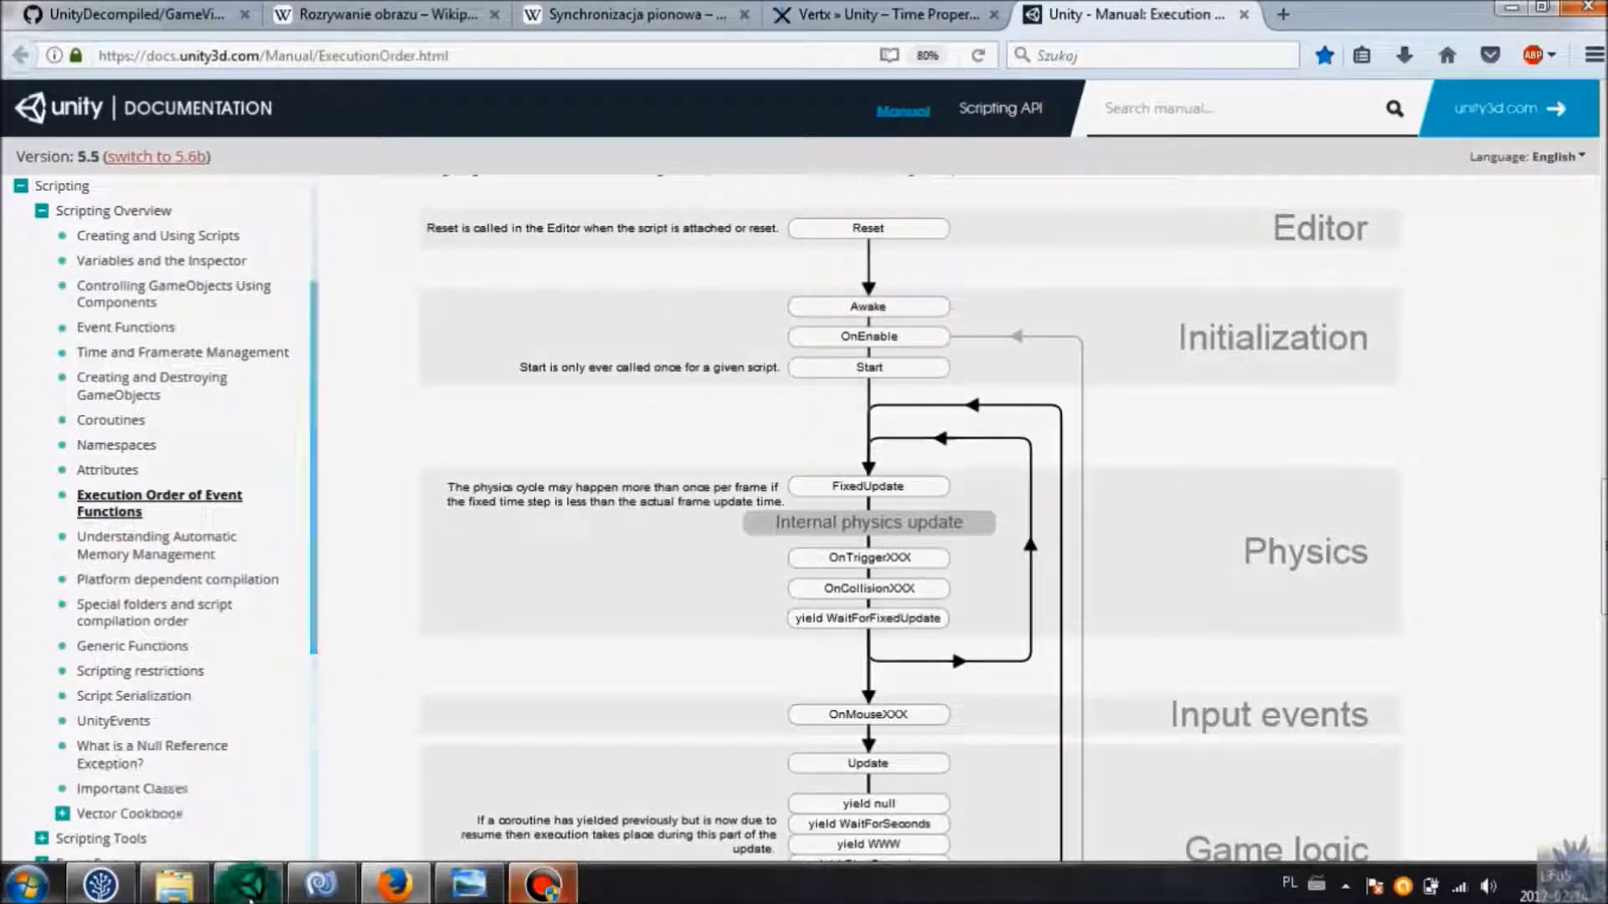
# Check the Unity Console's Awake, Start, FU, Co and U lines, then return to the Execution Order page.
pyautogui.click(249, 884)
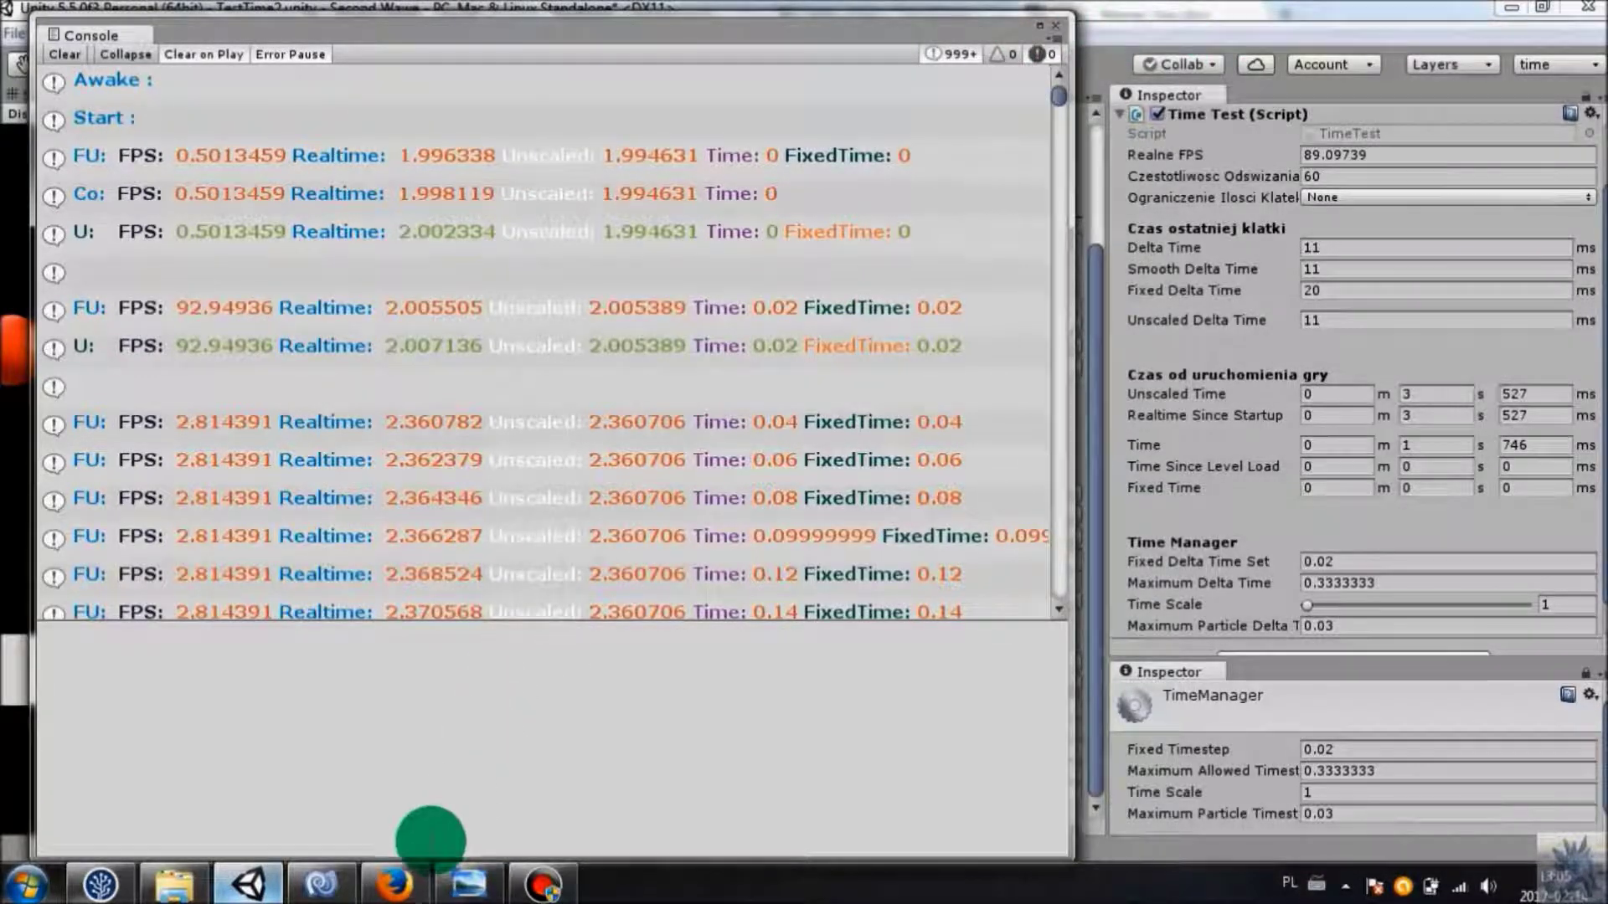
pyautogui.click(410, 894)
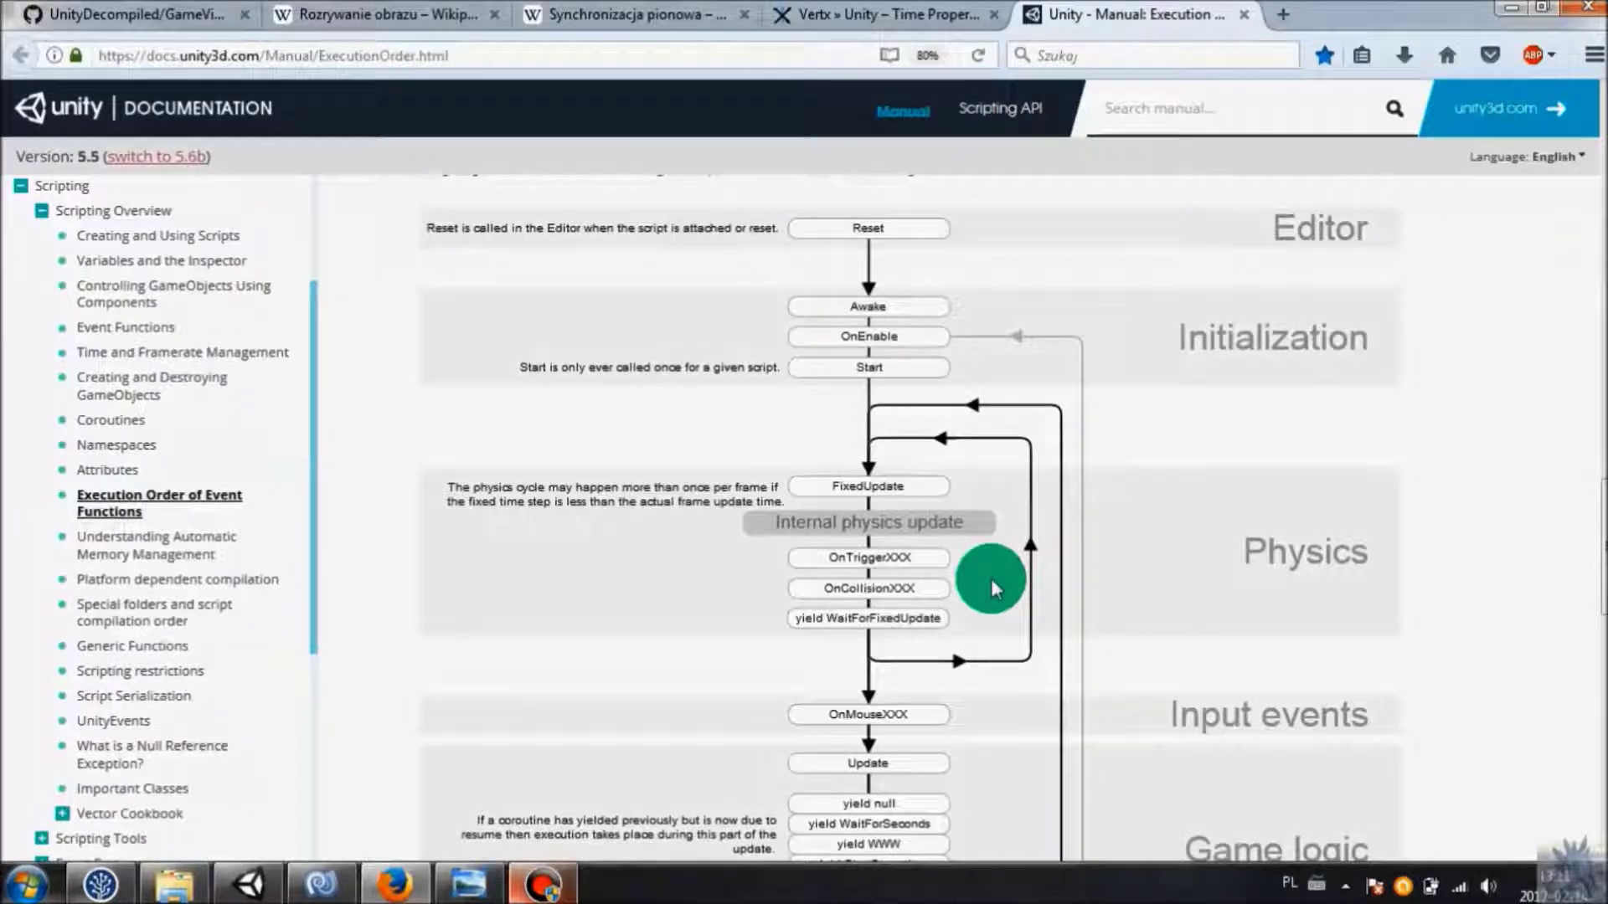
# Bring the Unity Editor Console back to view its FU lines with Time and FixedTime.
pyautogui.click(247, 886)
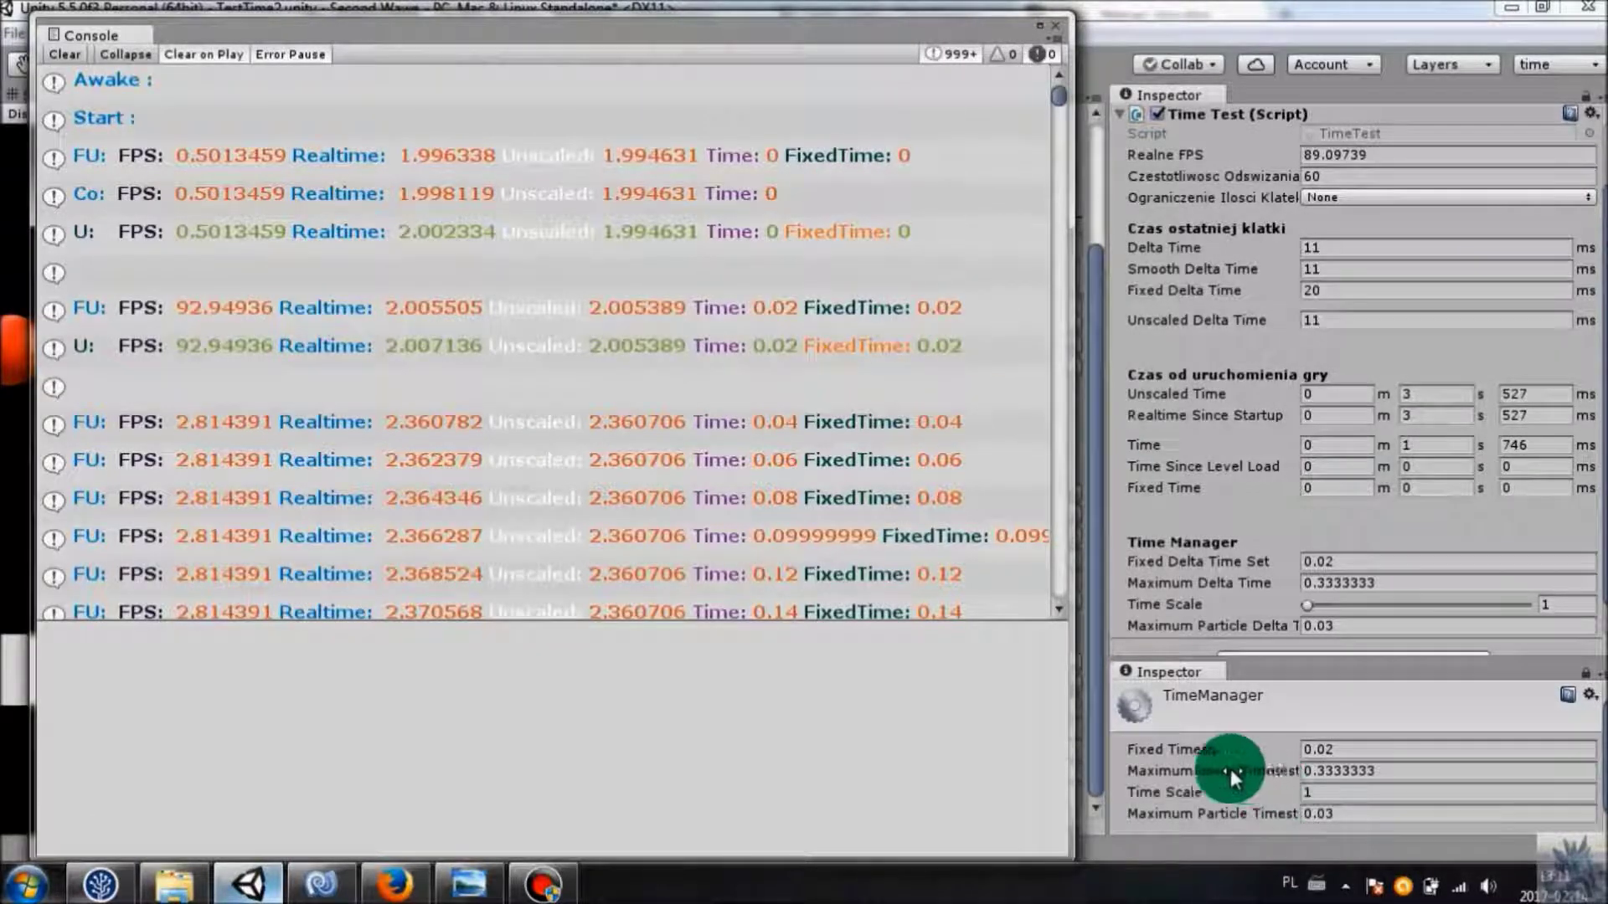
# Scroll the Console log down and back up to its first lines.
pyautogui.scroll(-3, 913, 335)
pyautogui.scroll(-5, 925, 391)
pyautogui.scroll(-5, 920, 407)
pyautogui.scroll(10, 917, 413)
pyautogui.scroll(2, 917, 413)
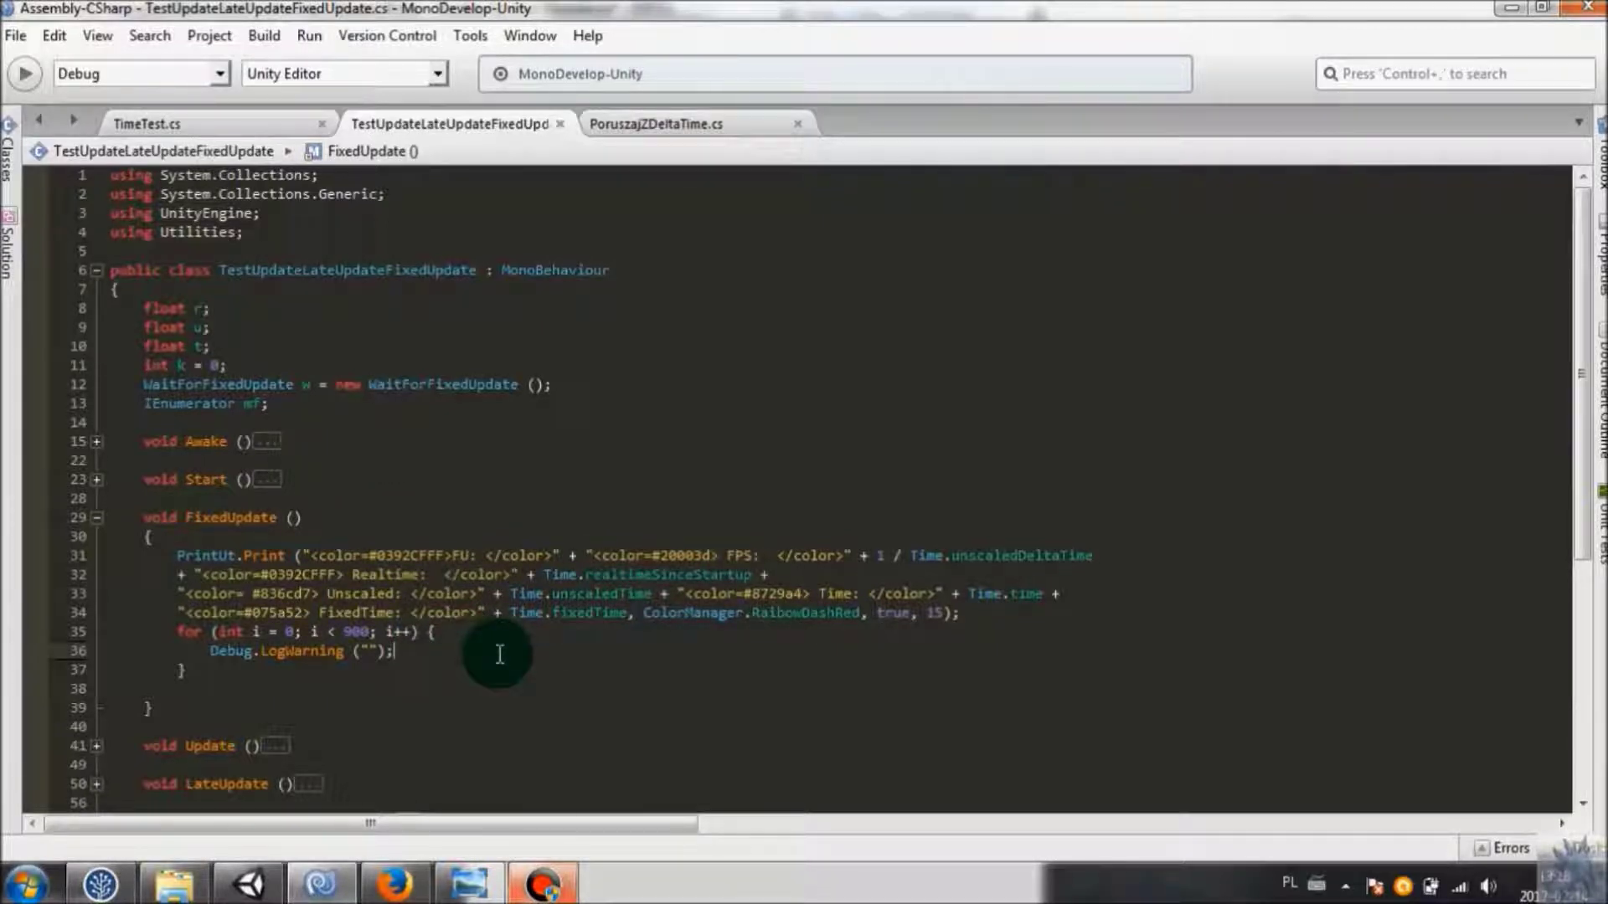
# Switch from MonoDevelop to the Execution Order flowchart in Firefox.
pyautogui.click(293, 876)
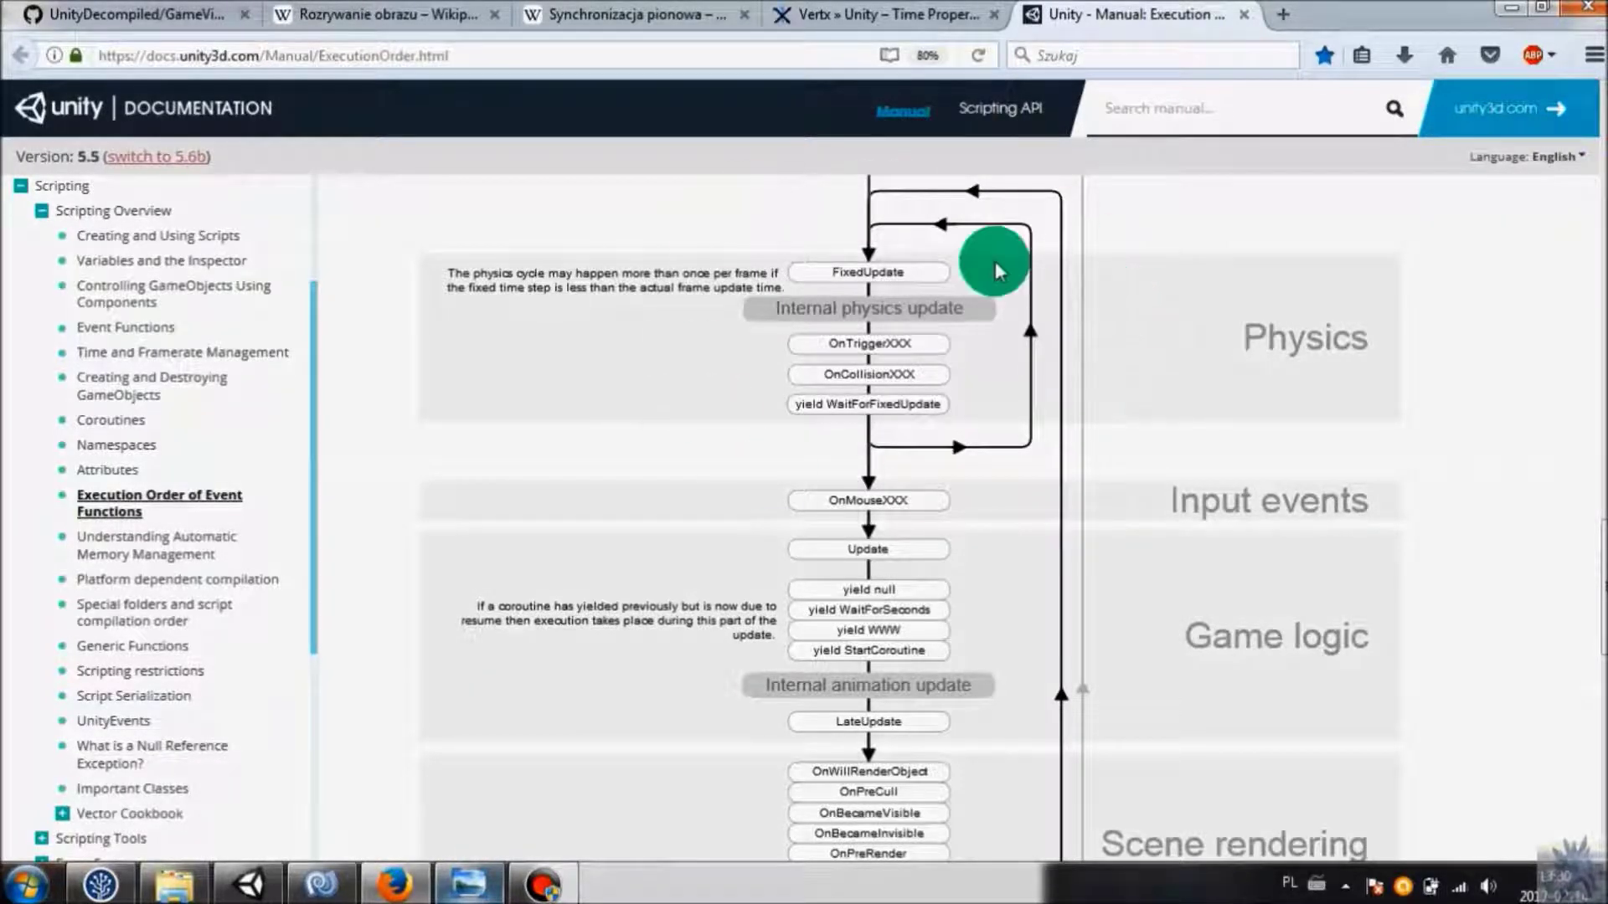
# Scroll through the Script Lifecycle Flowchart's FixedUpdate physics loop.
pyautogui.scroll(-2, 1144, 326)
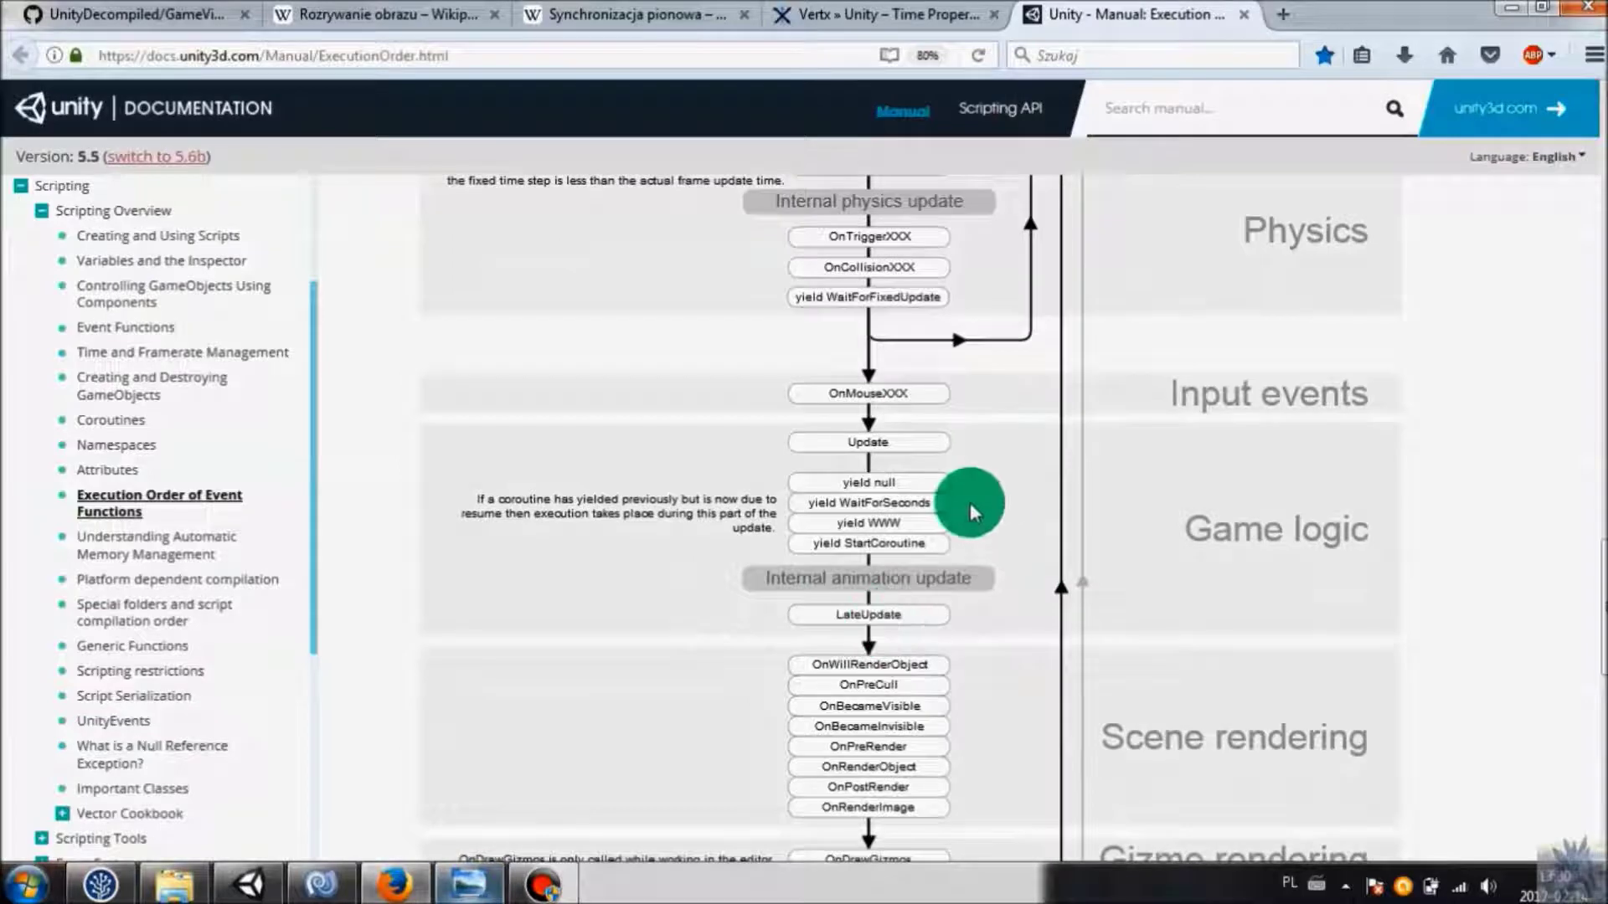
pyautogui.scroll(6, 1059, 449)
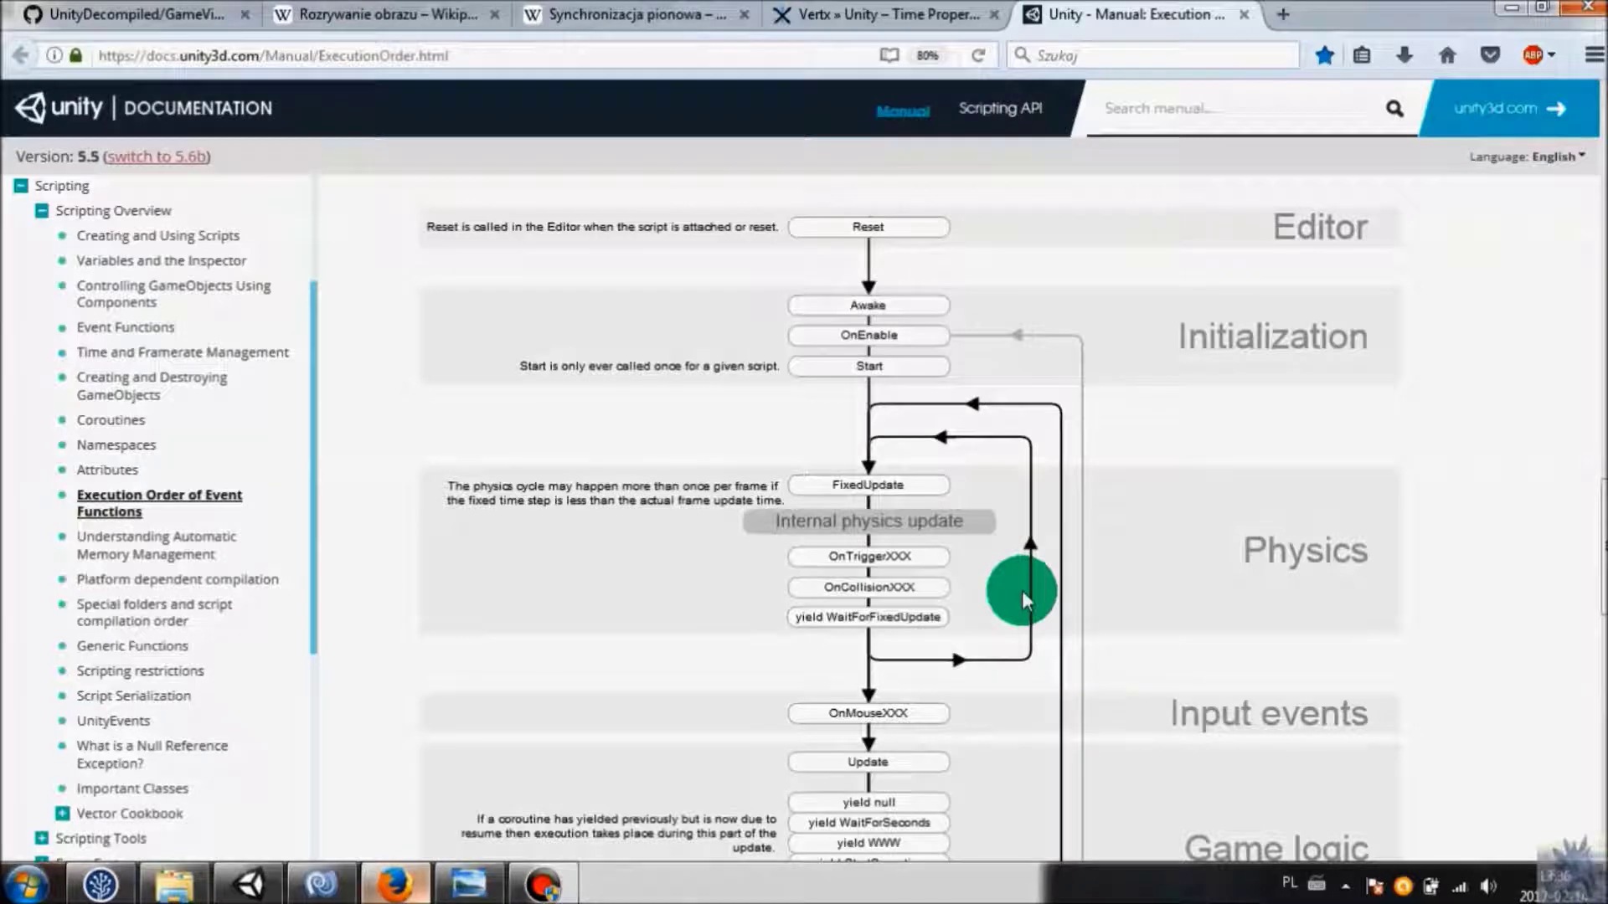
pyautogui.scroll(-2, 1021, 591)
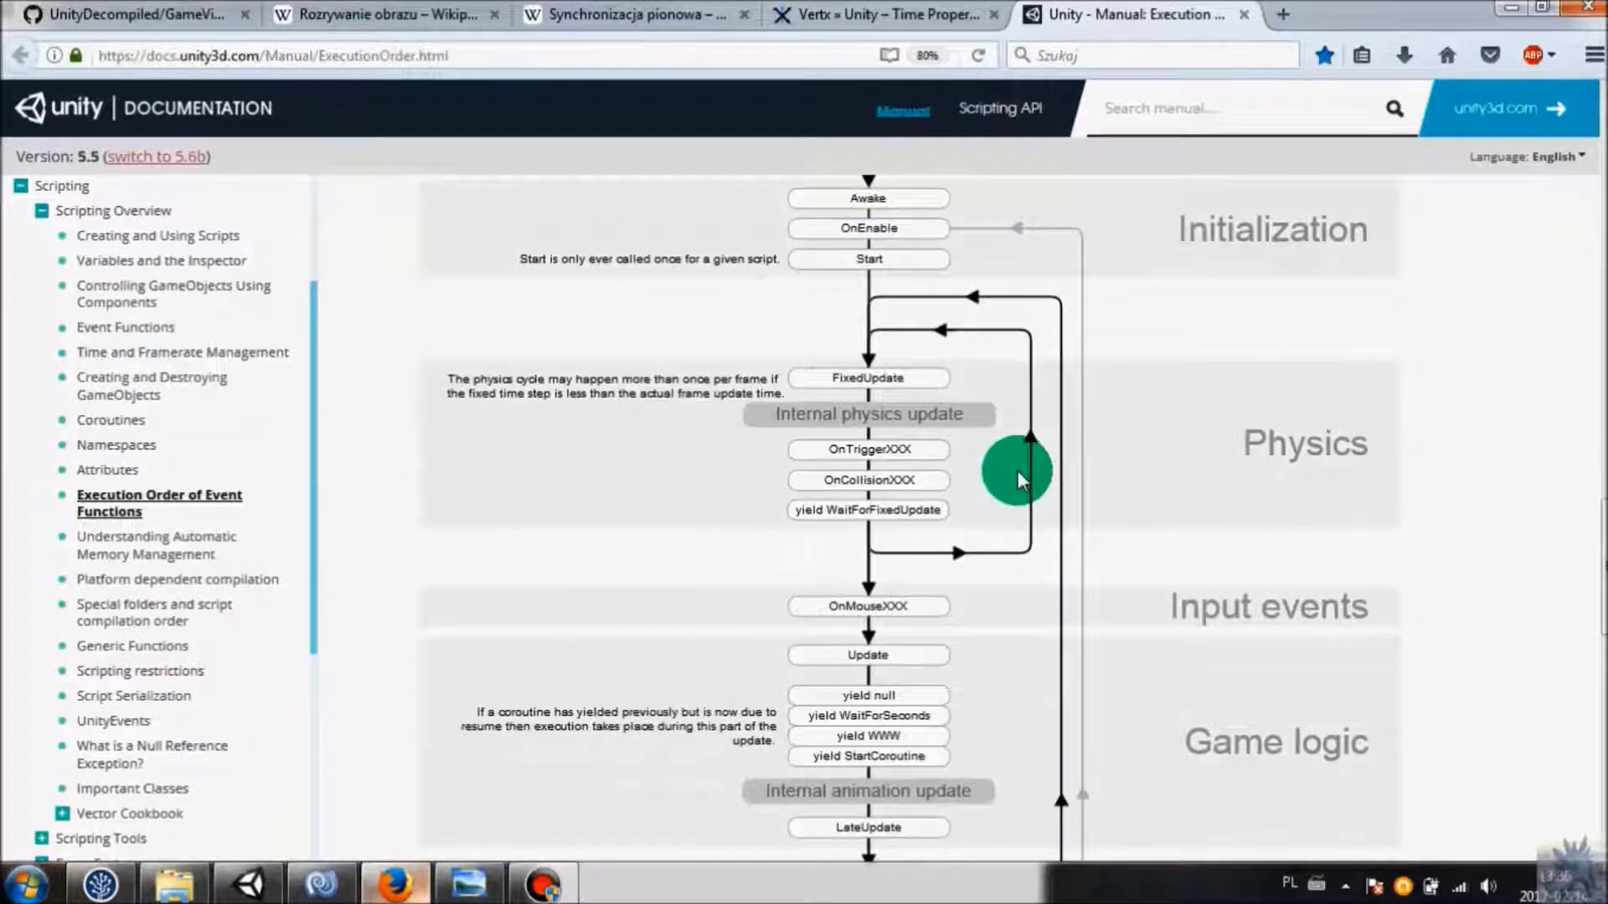
pyautogui.scroll(-3, 1012, 472)
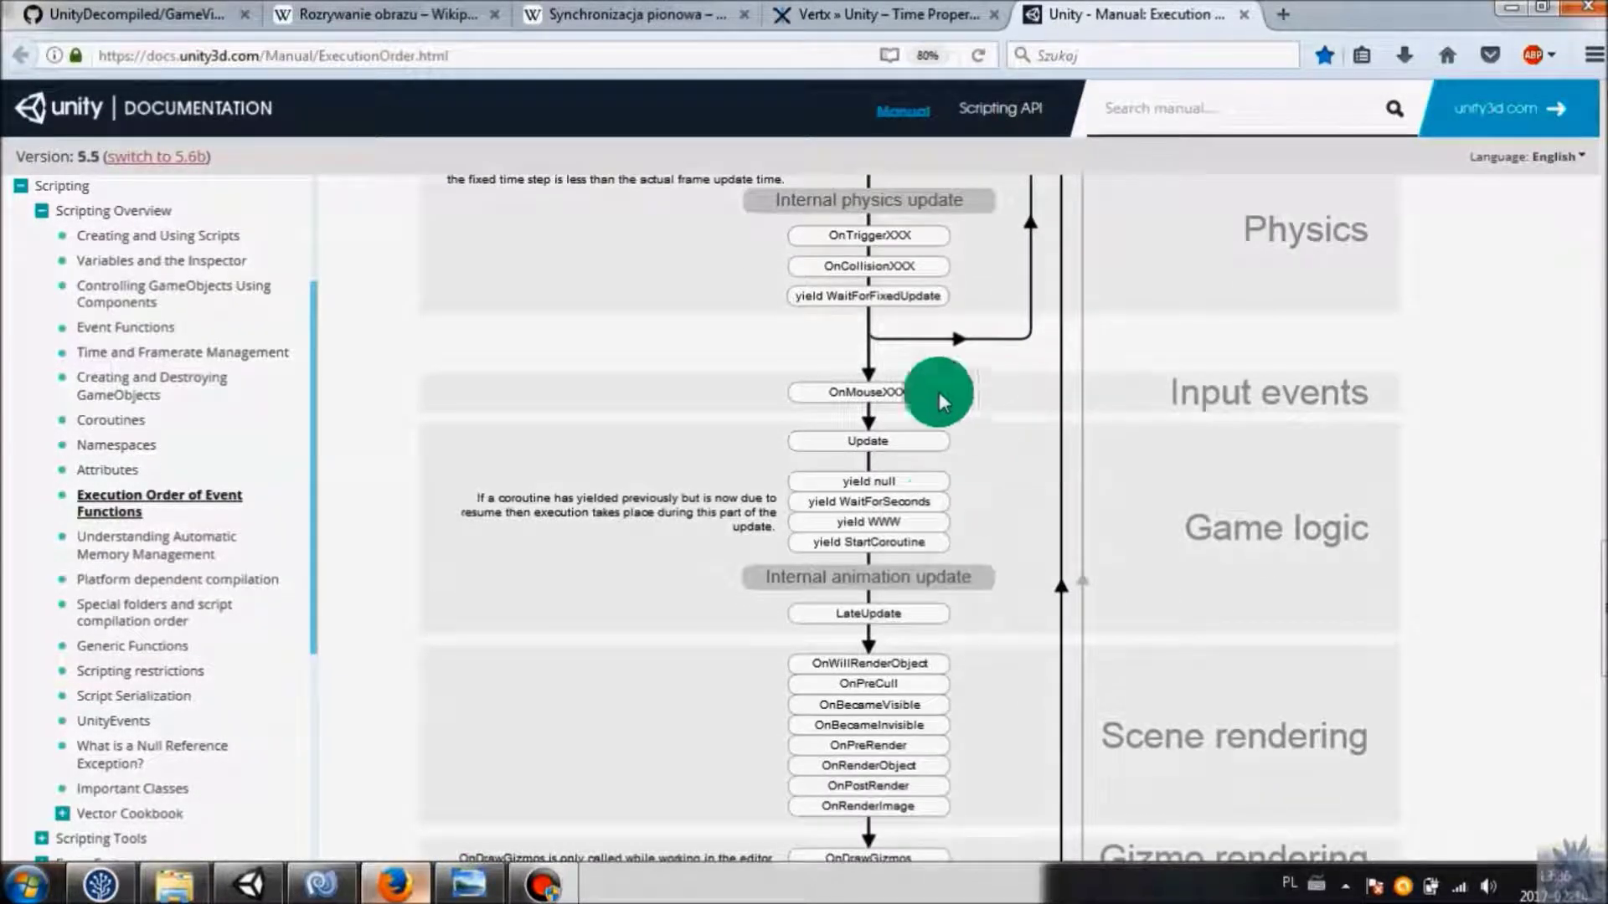
pyautogui.scroll(6, 931, 510)
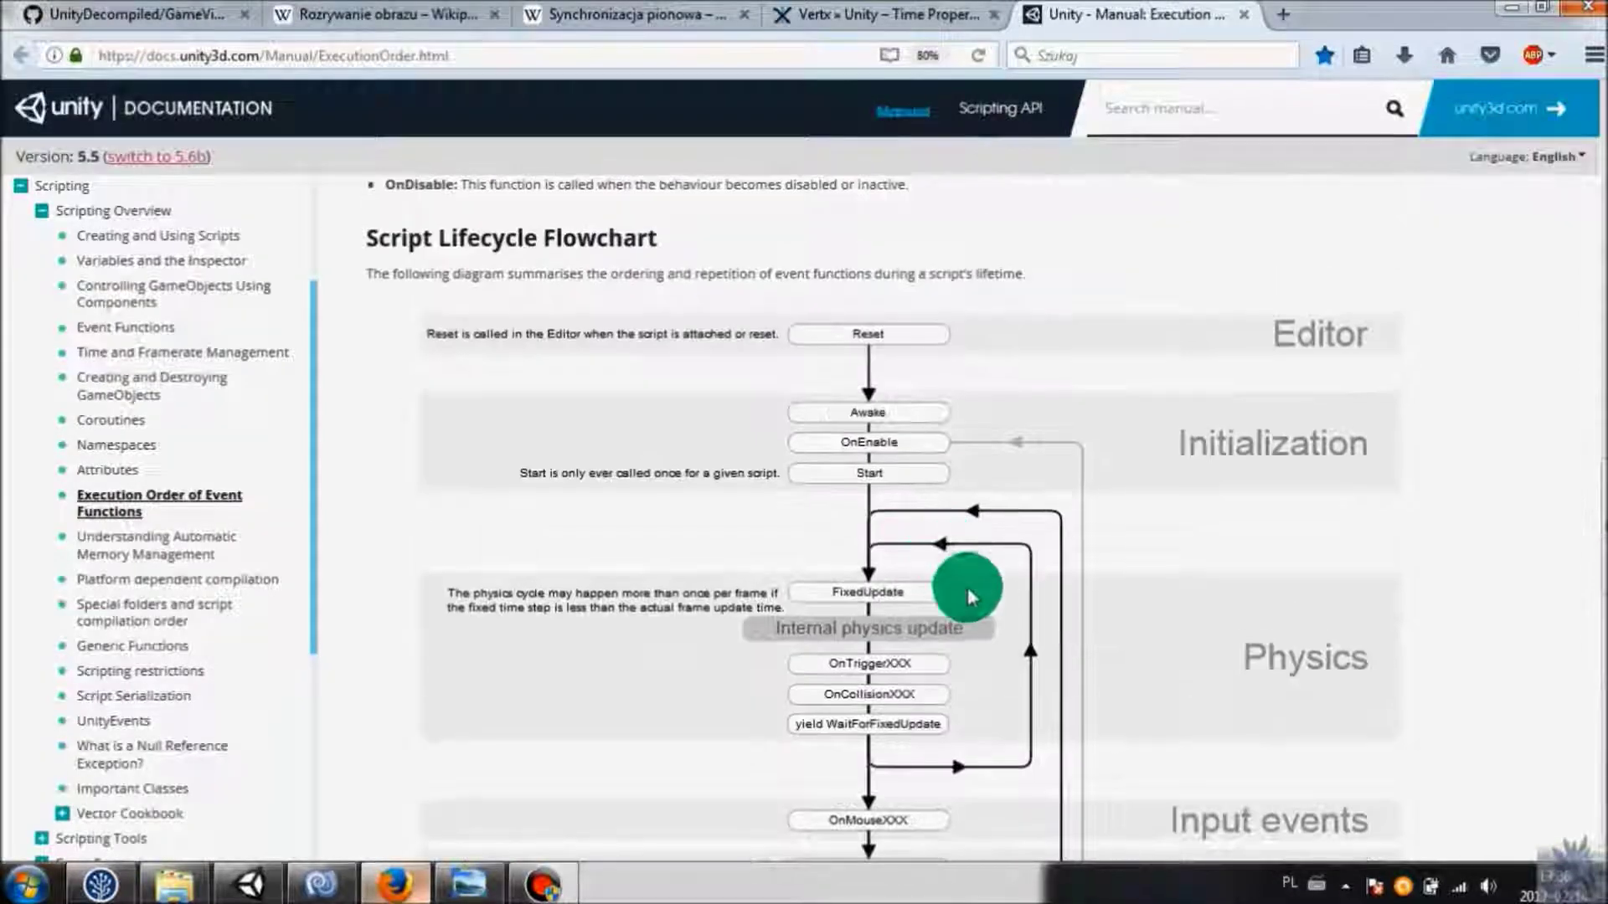
pyautogui.scroll(-3, 998, 671)
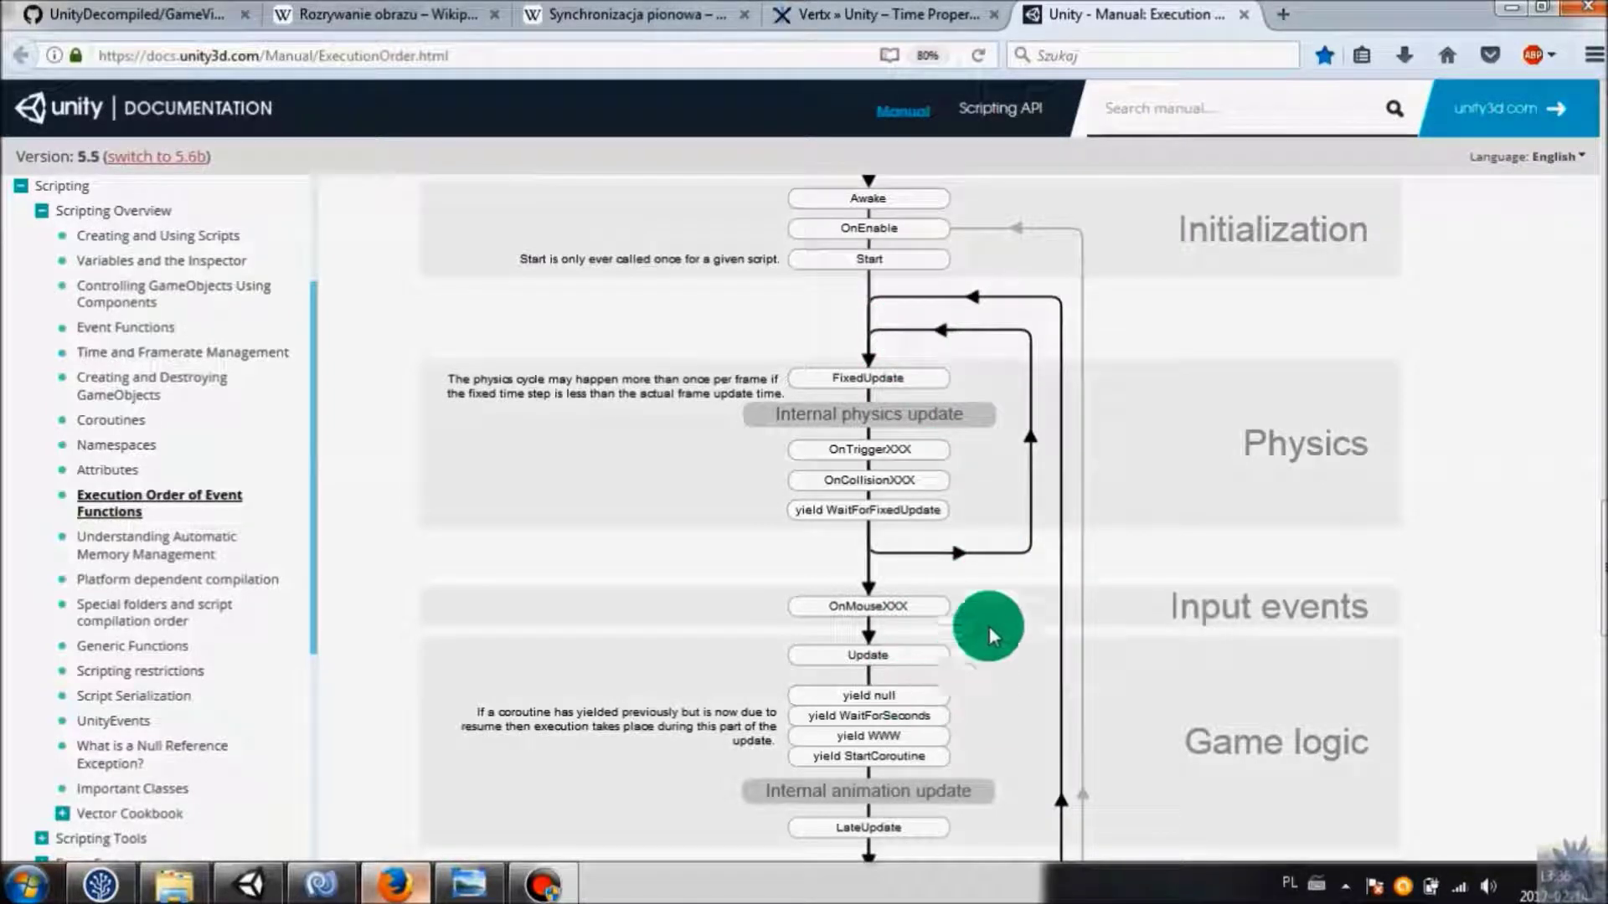
pyautogui.scroll(-5, 989, 615)
pyautogui.scroll(5, 986, 480)
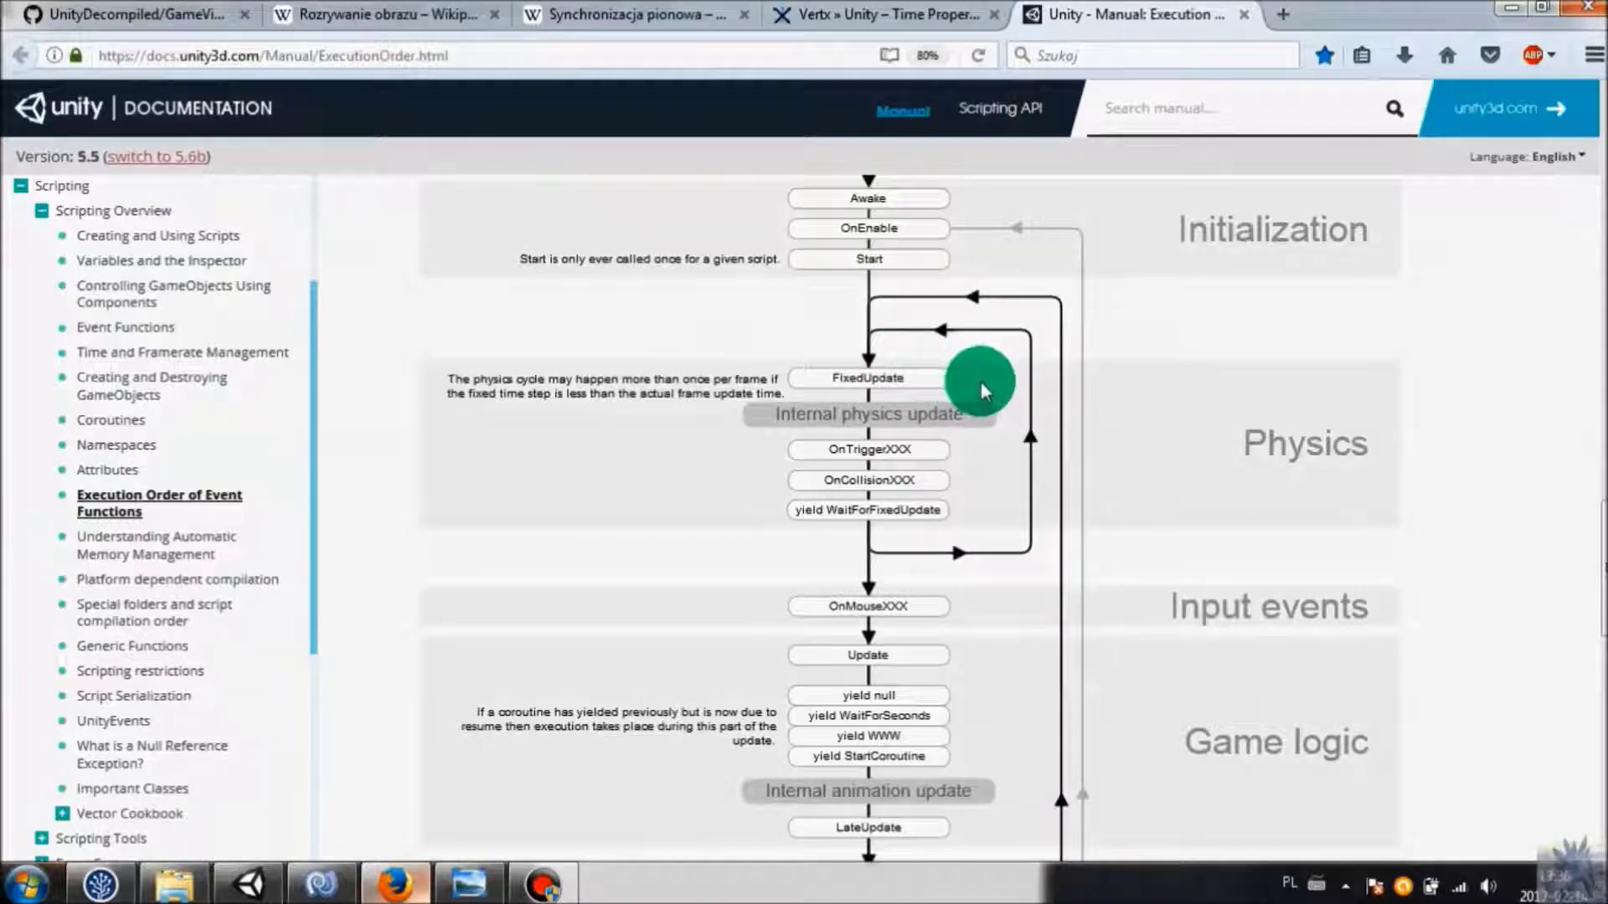
# Review the flowchart's Update stage, then go back to the Unity Console log.
pyautogui.scroll(-4, 895, 620)
pyautogui.scroll(2, 879, 557)
pyautogui.scroll(4, 938, 594)
pyautogui.scroll(-2, 980, 627)
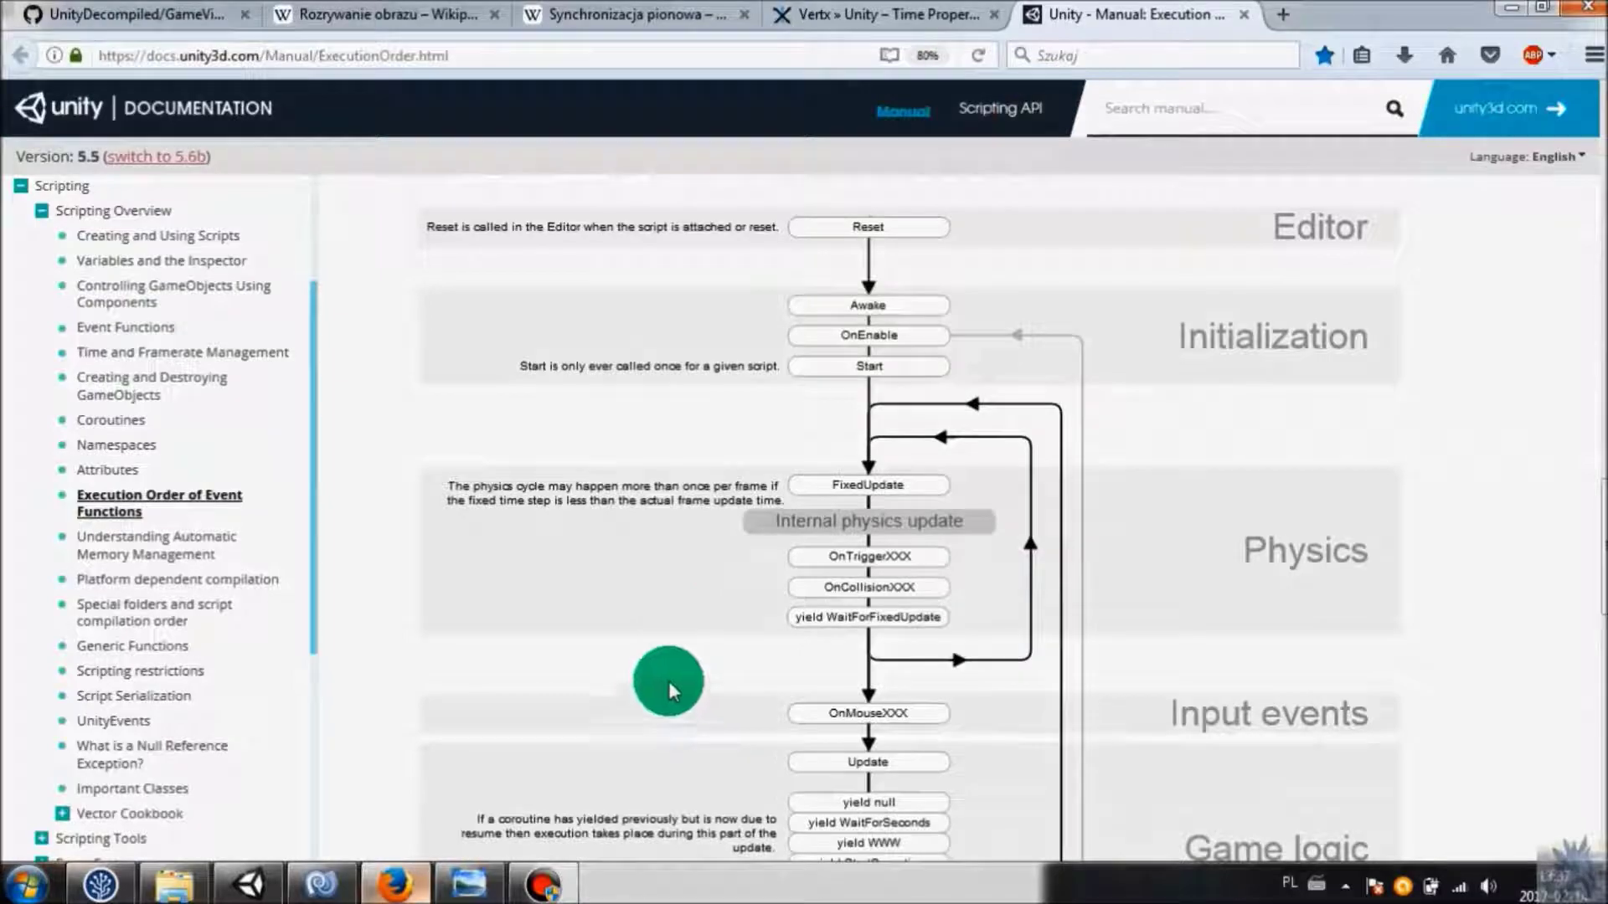
pyautogui.click(234, 884)
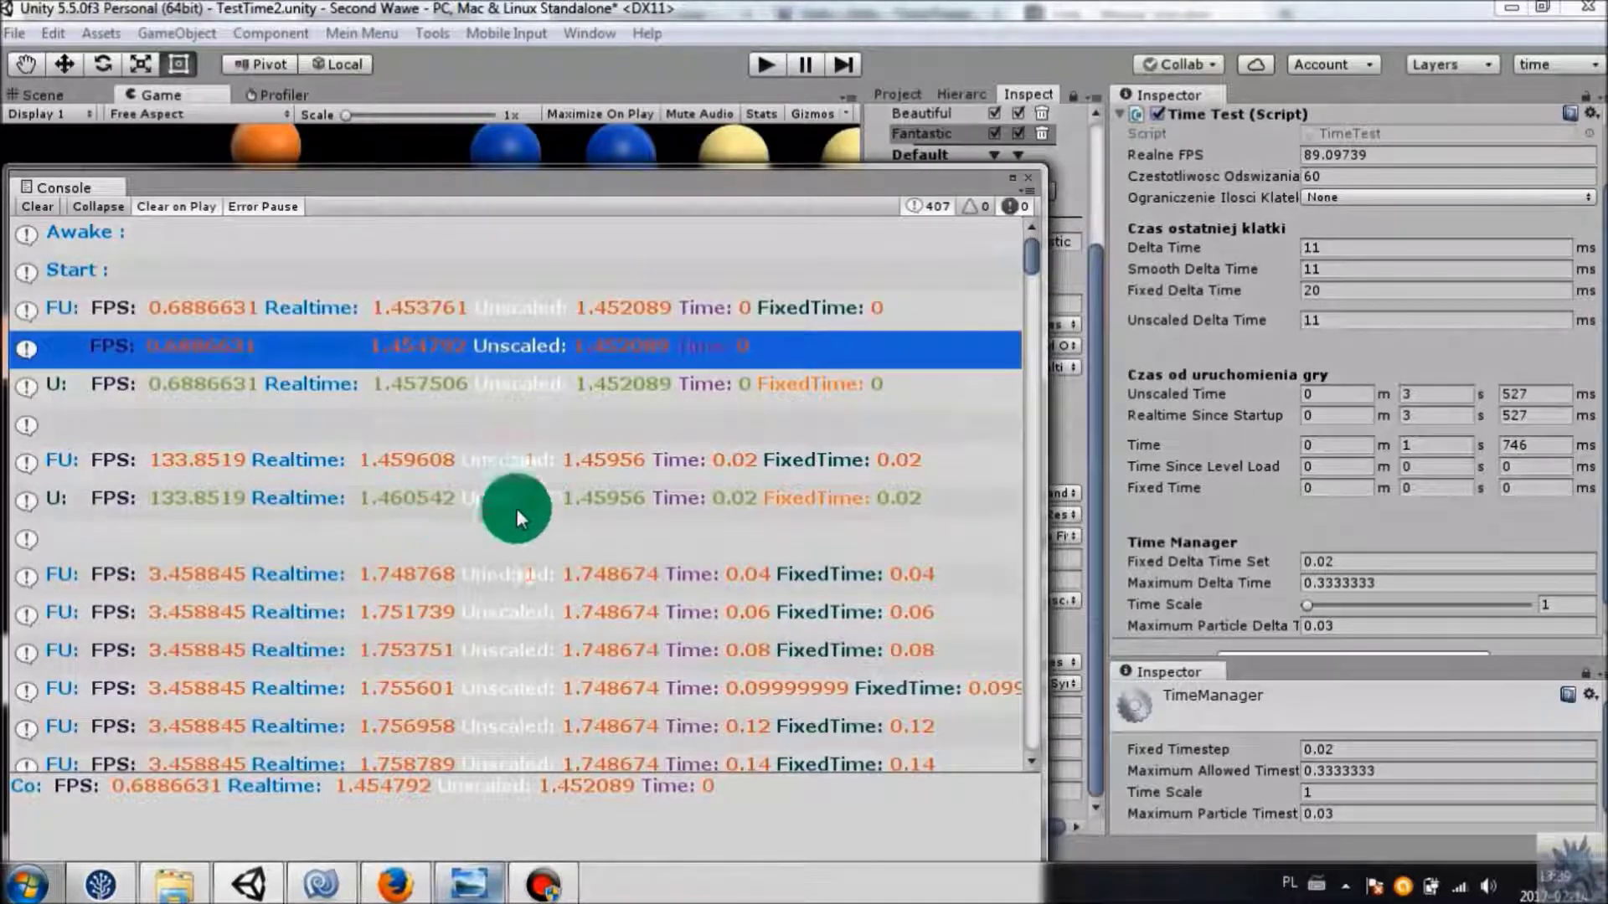
pyautogui.scroll(-3, 492, 519)
pyautogui.scroll(-5, 504, 496)
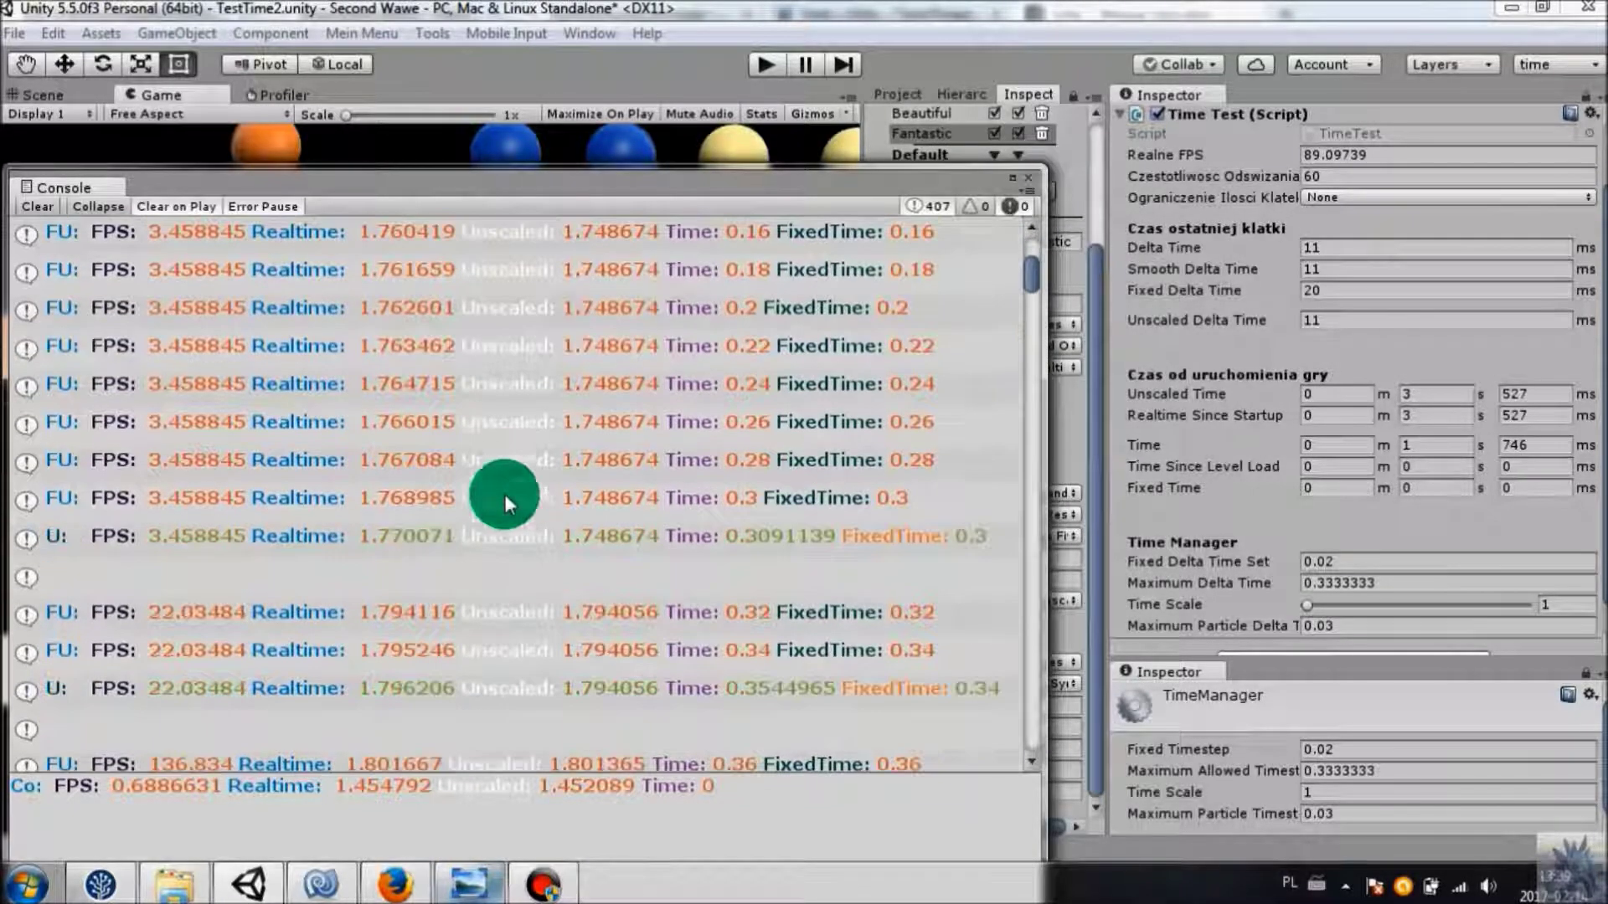
pyautogui.scroll(-2, 517, 449)
pyautogui.scroll(-5, 517, 457)
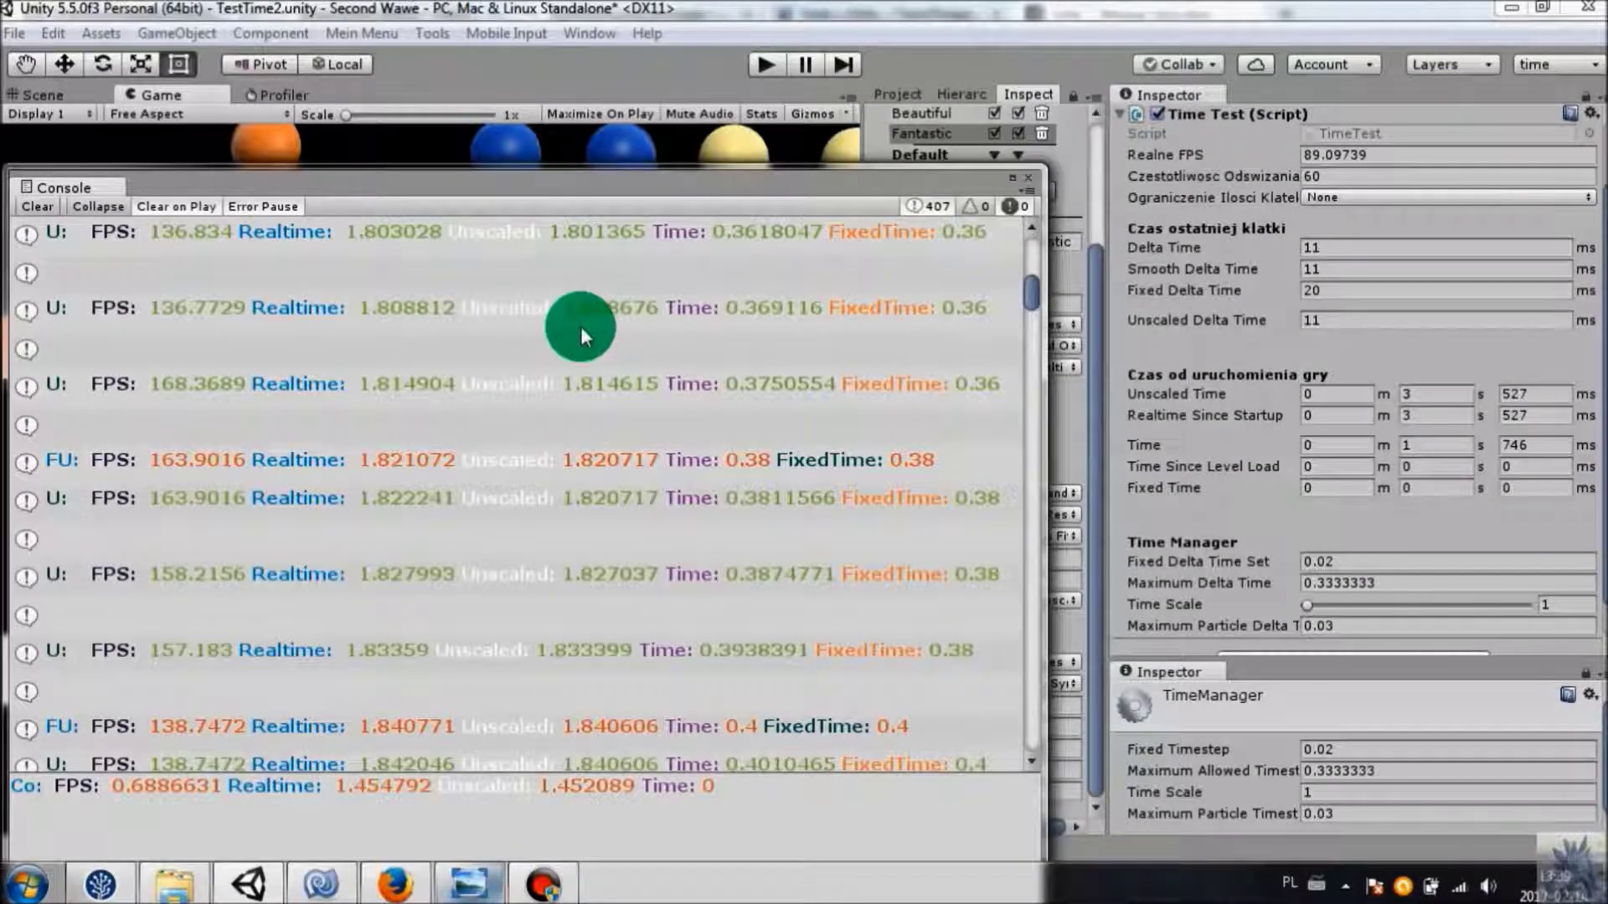
pyautogui.scroll(-1, 501, 392)
pyautogui.scroll(-3, 501, 393)
pyautogui.scroll(-3, 502, 411)
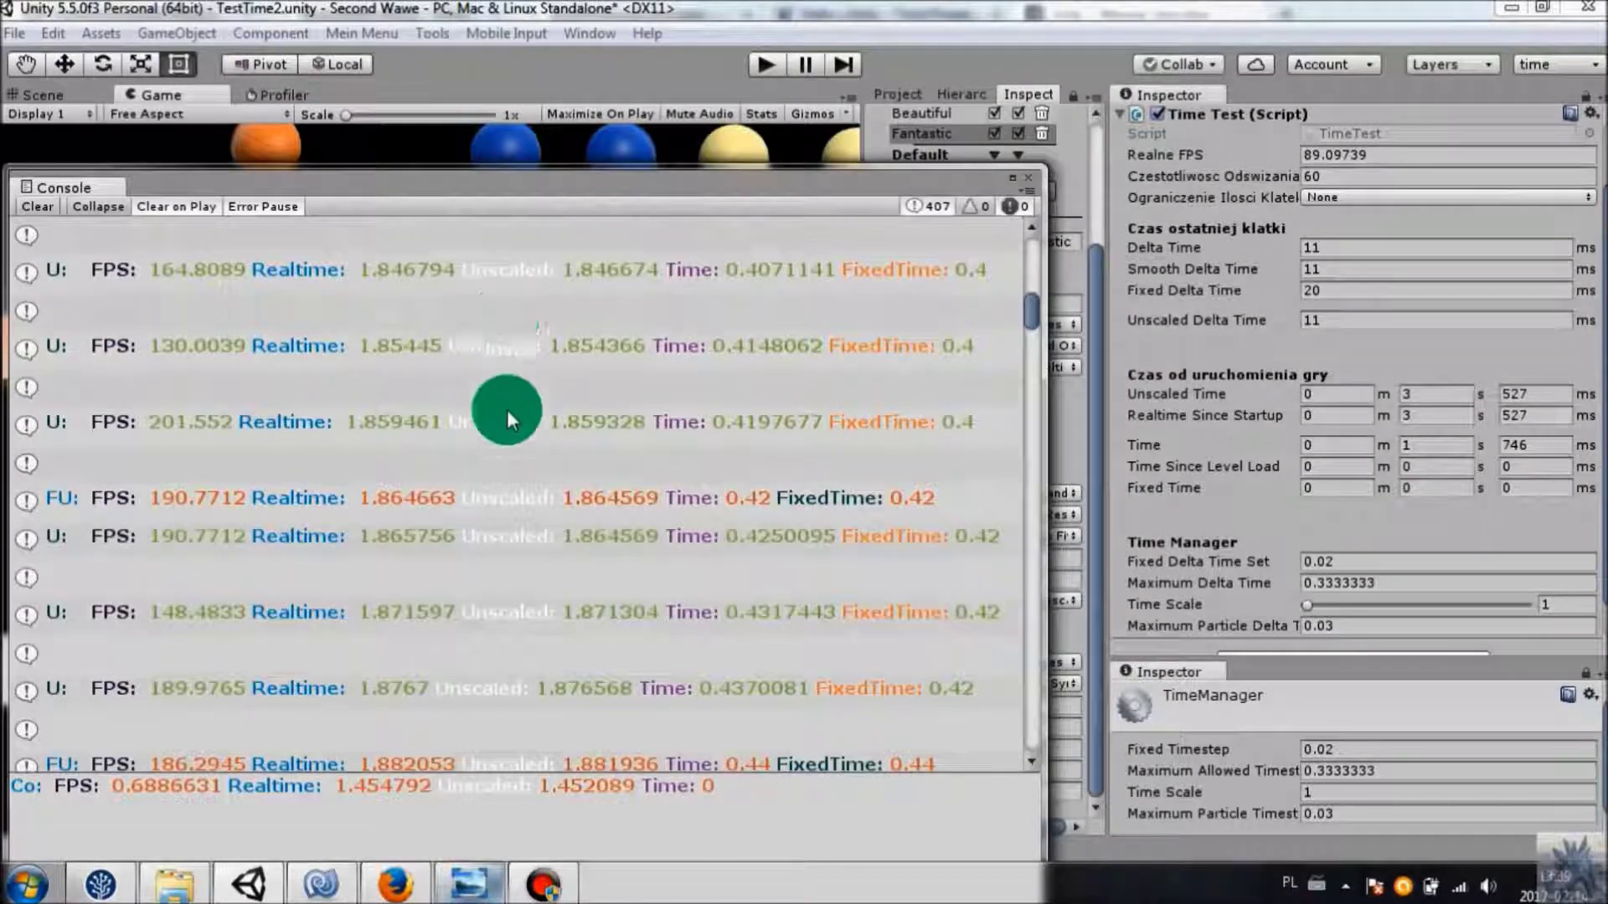
pyautogui.scroll(3, 487, 428)
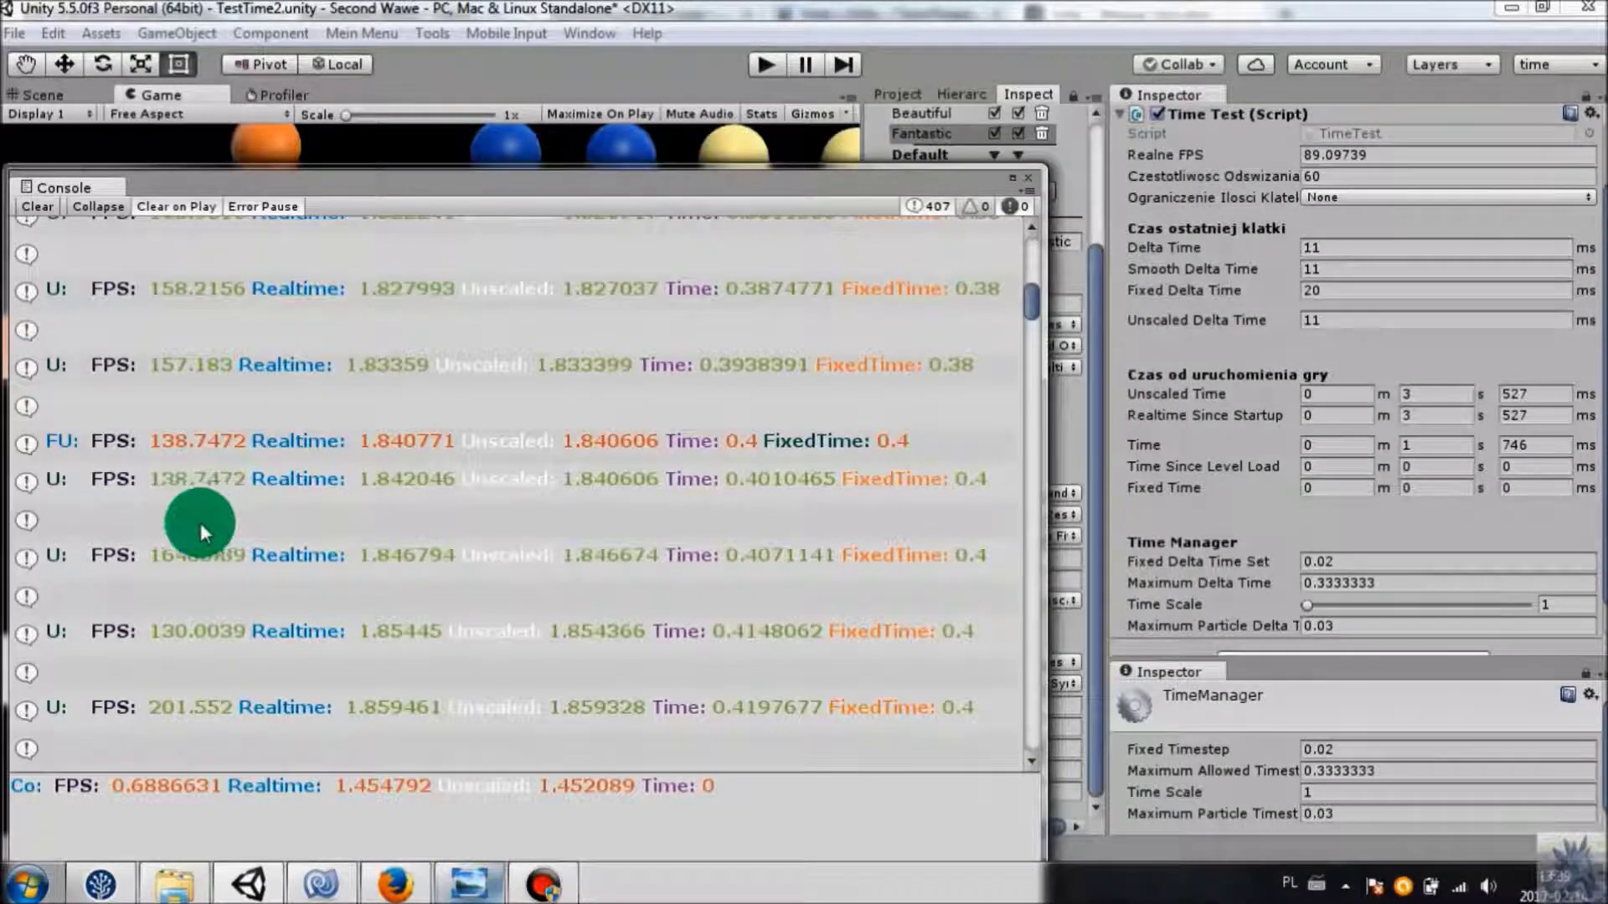
pyautogui.scroll(1, 514, 405)
pyautogui.scroll(2, 516, 513)
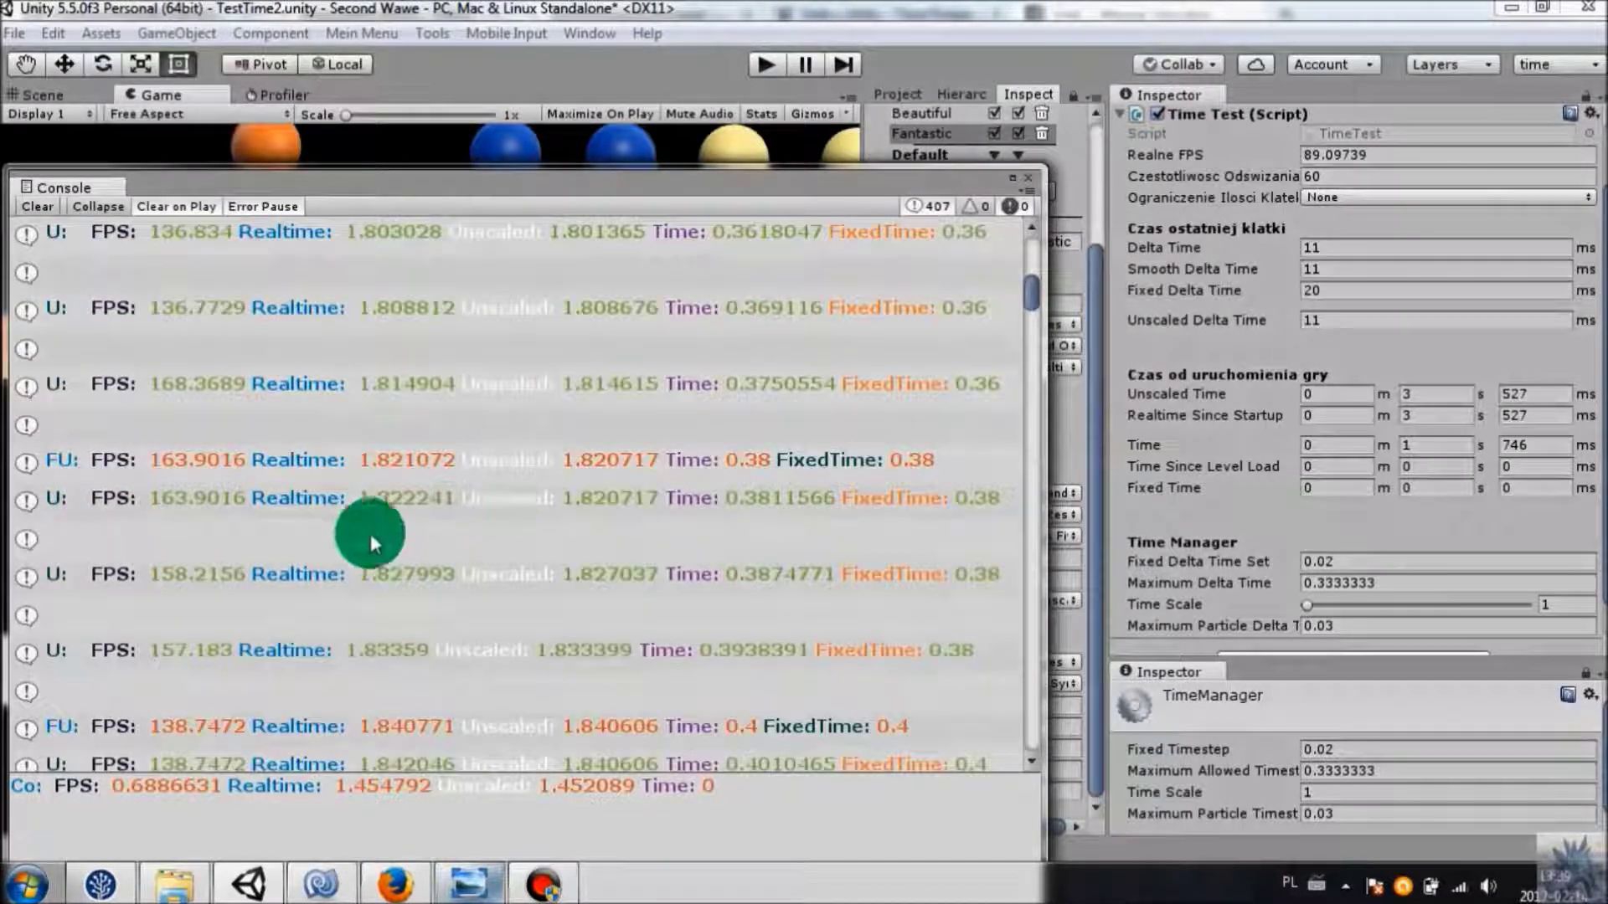
pyautogui.click(395, 884)
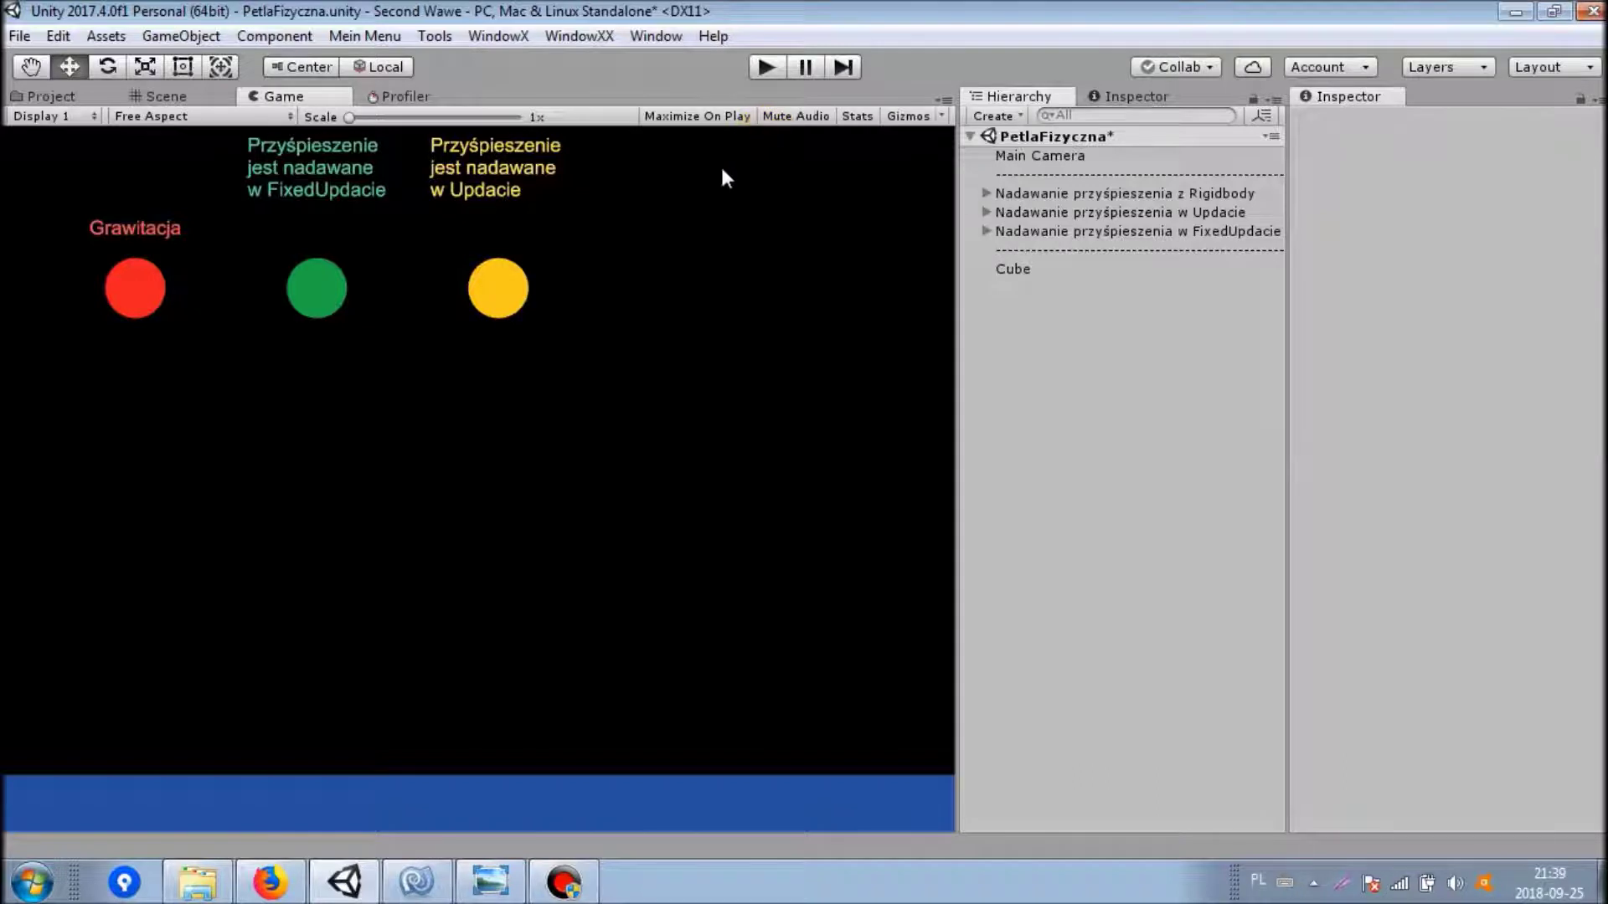
# Play the PetlaFizyczna scene and select 'Nadawanie przyśpieszenia z Rigidbody' to show its Rigidbody.
pyautogui.click(768, 67)
pyautogui.click(1210, 193)
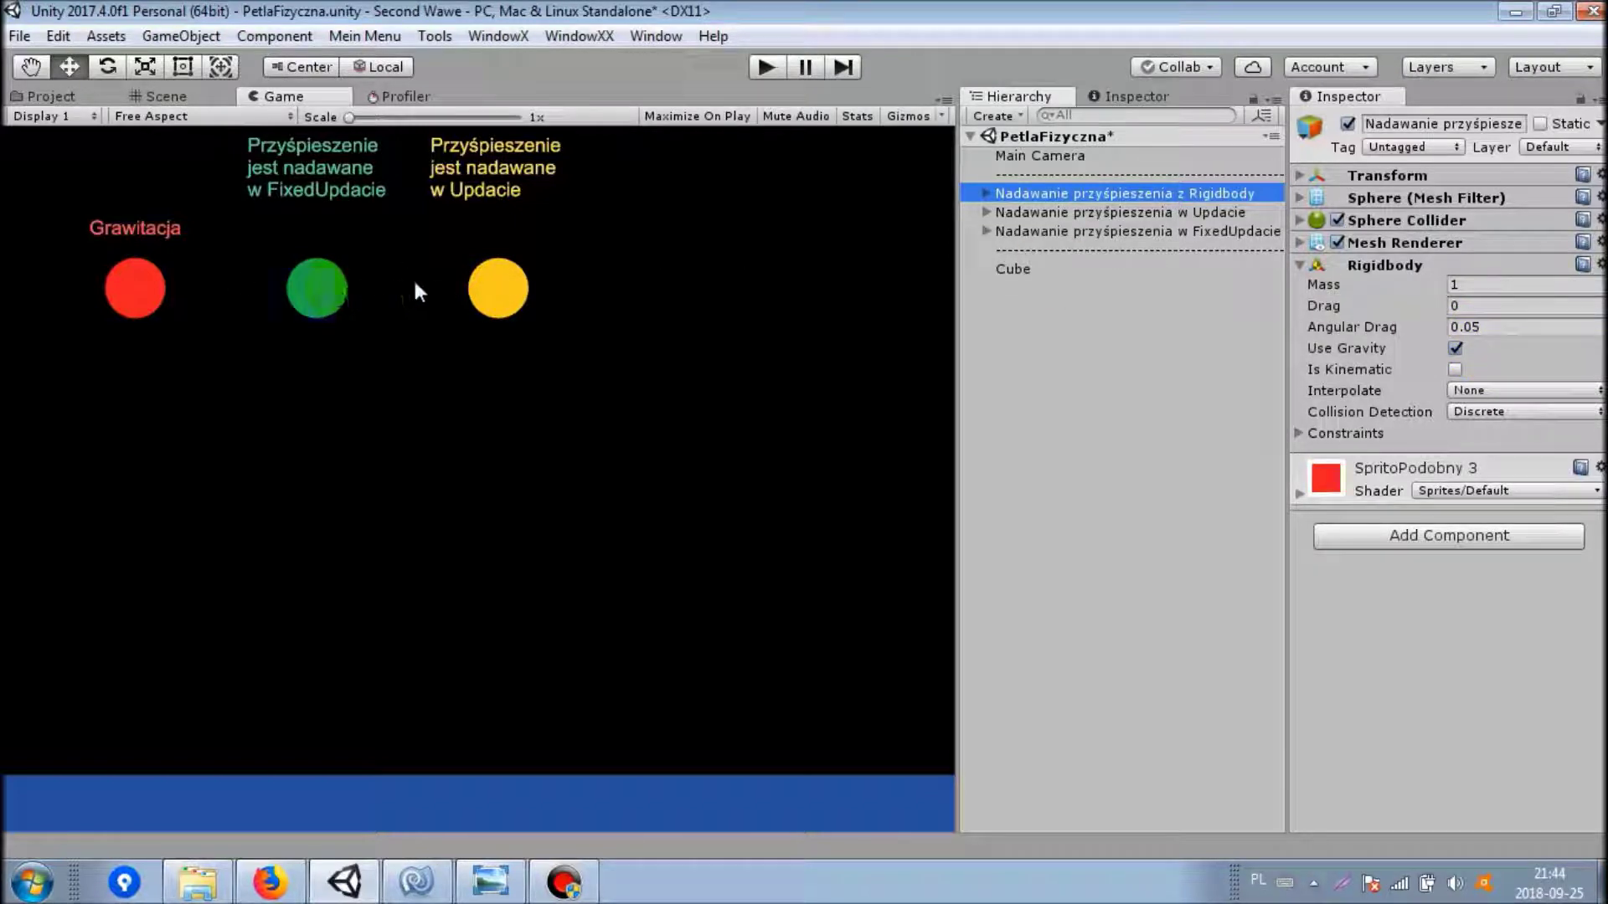
# Compare the 'w Updacie' and 'w FixedUpdacie' balls' Inspectors, then bring up MonoDevelop.
pyautogui.click(1114, 214)
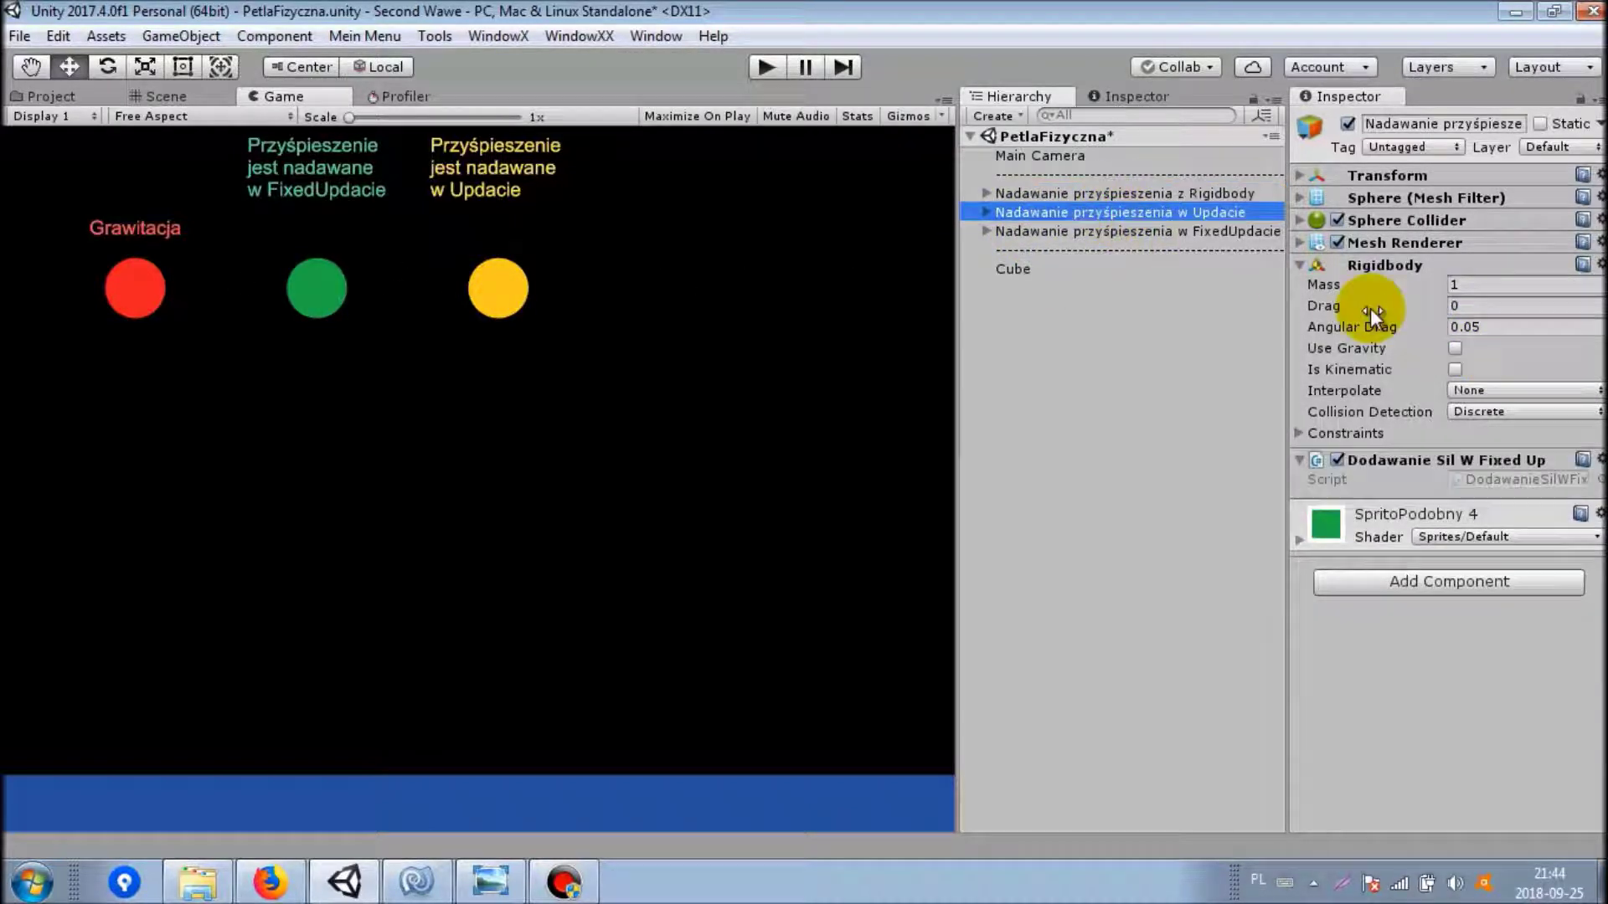
pyautogui.click(1165, 231)
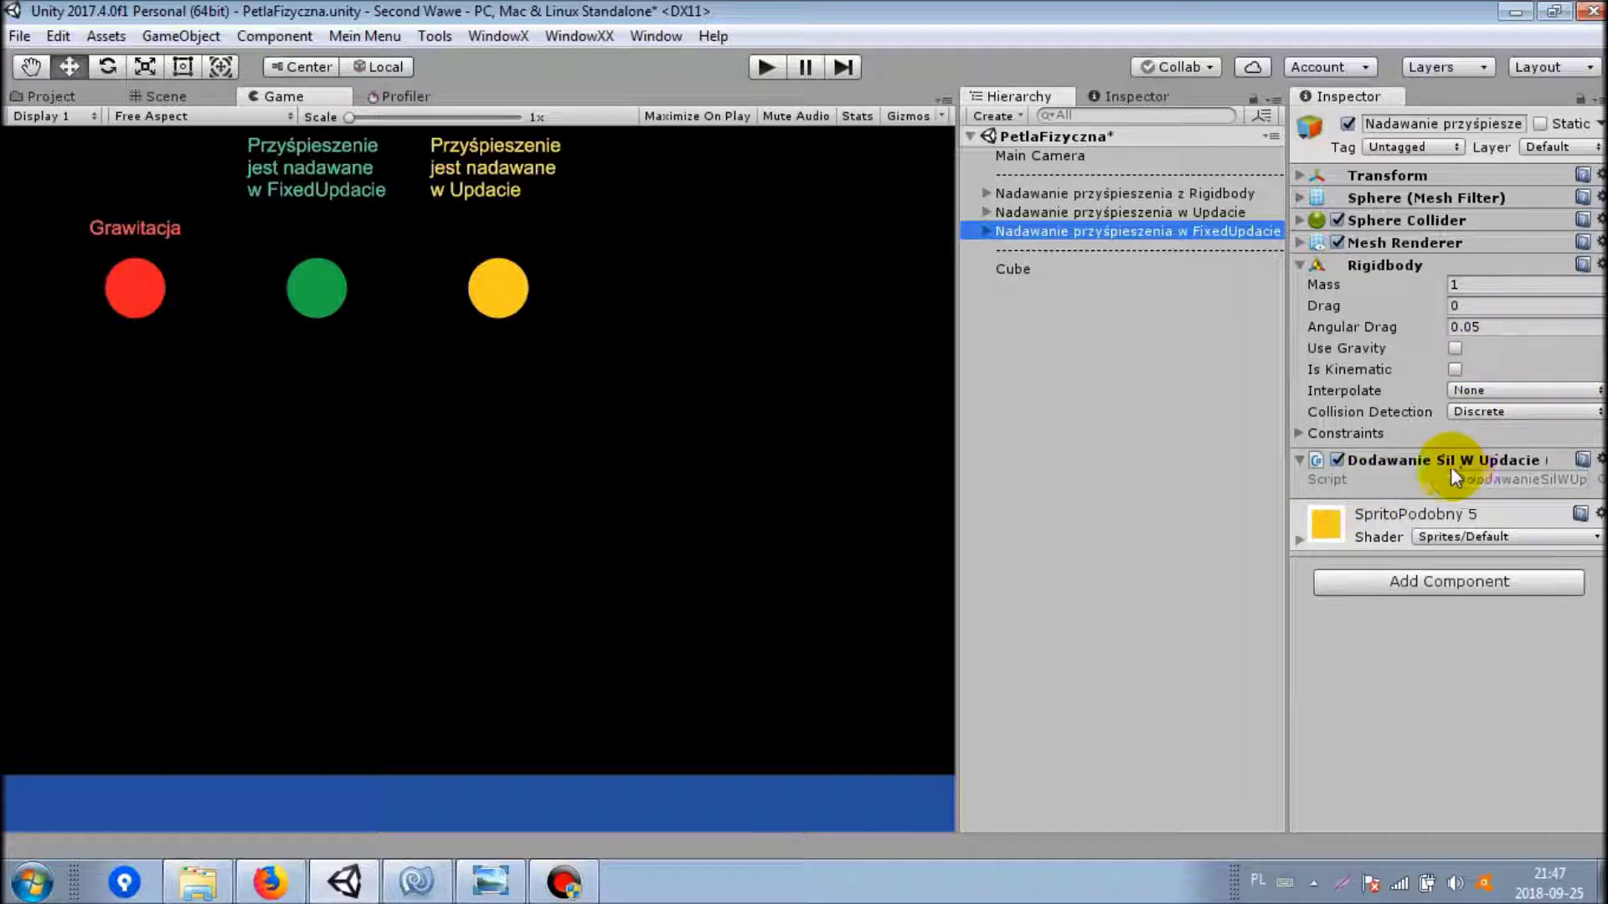
pyautogui.click(1135, 213)
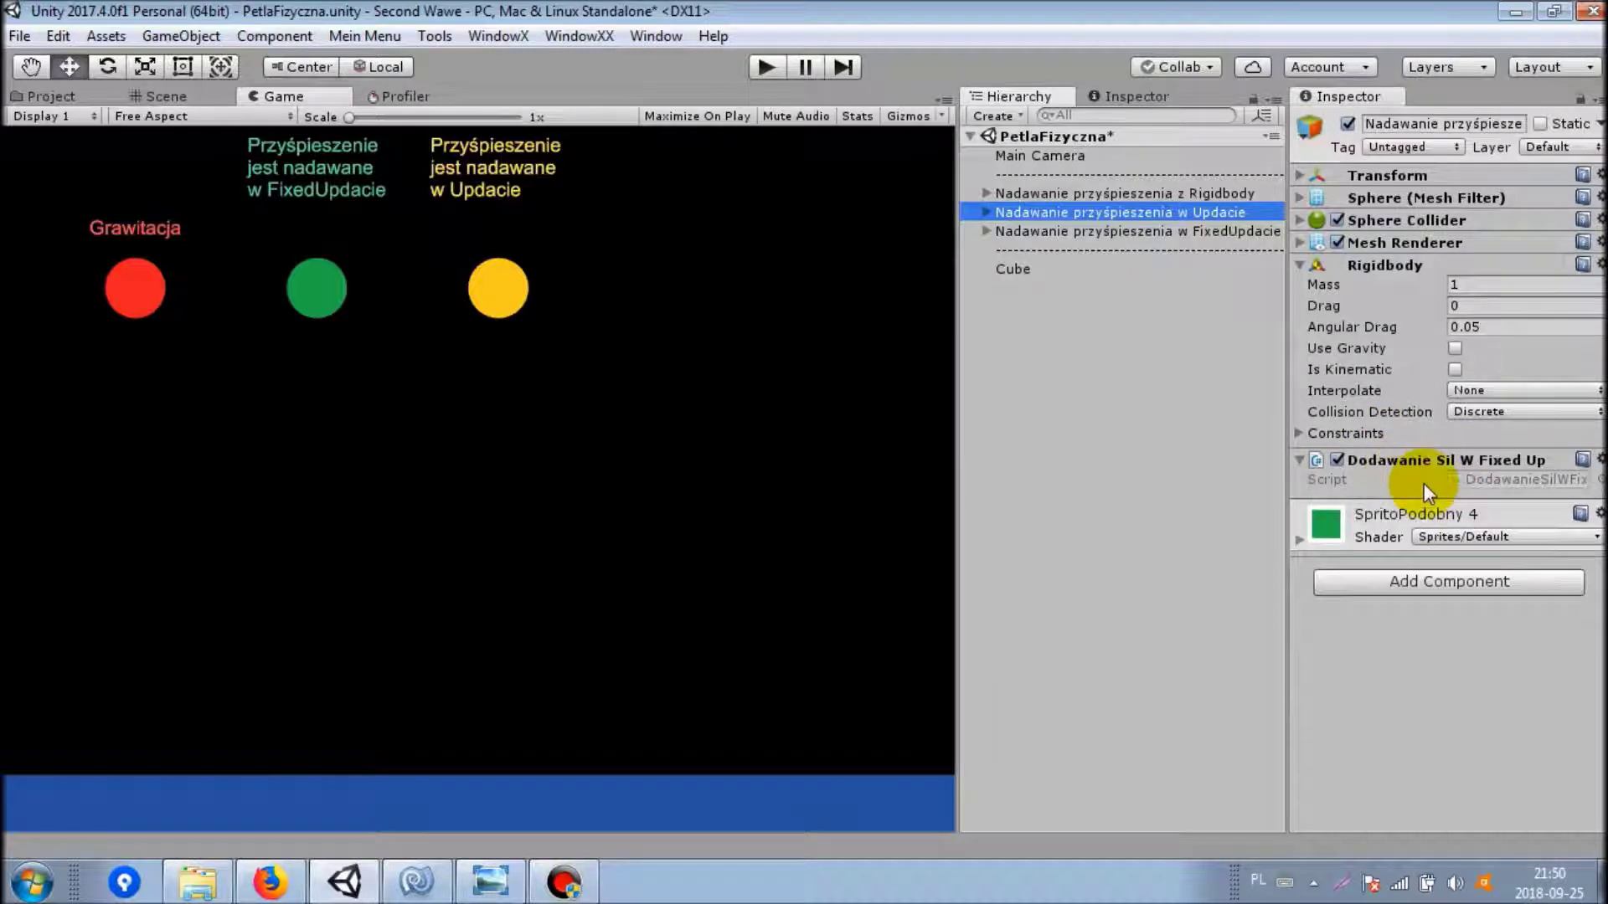
pyautogui.click(1162, 214)
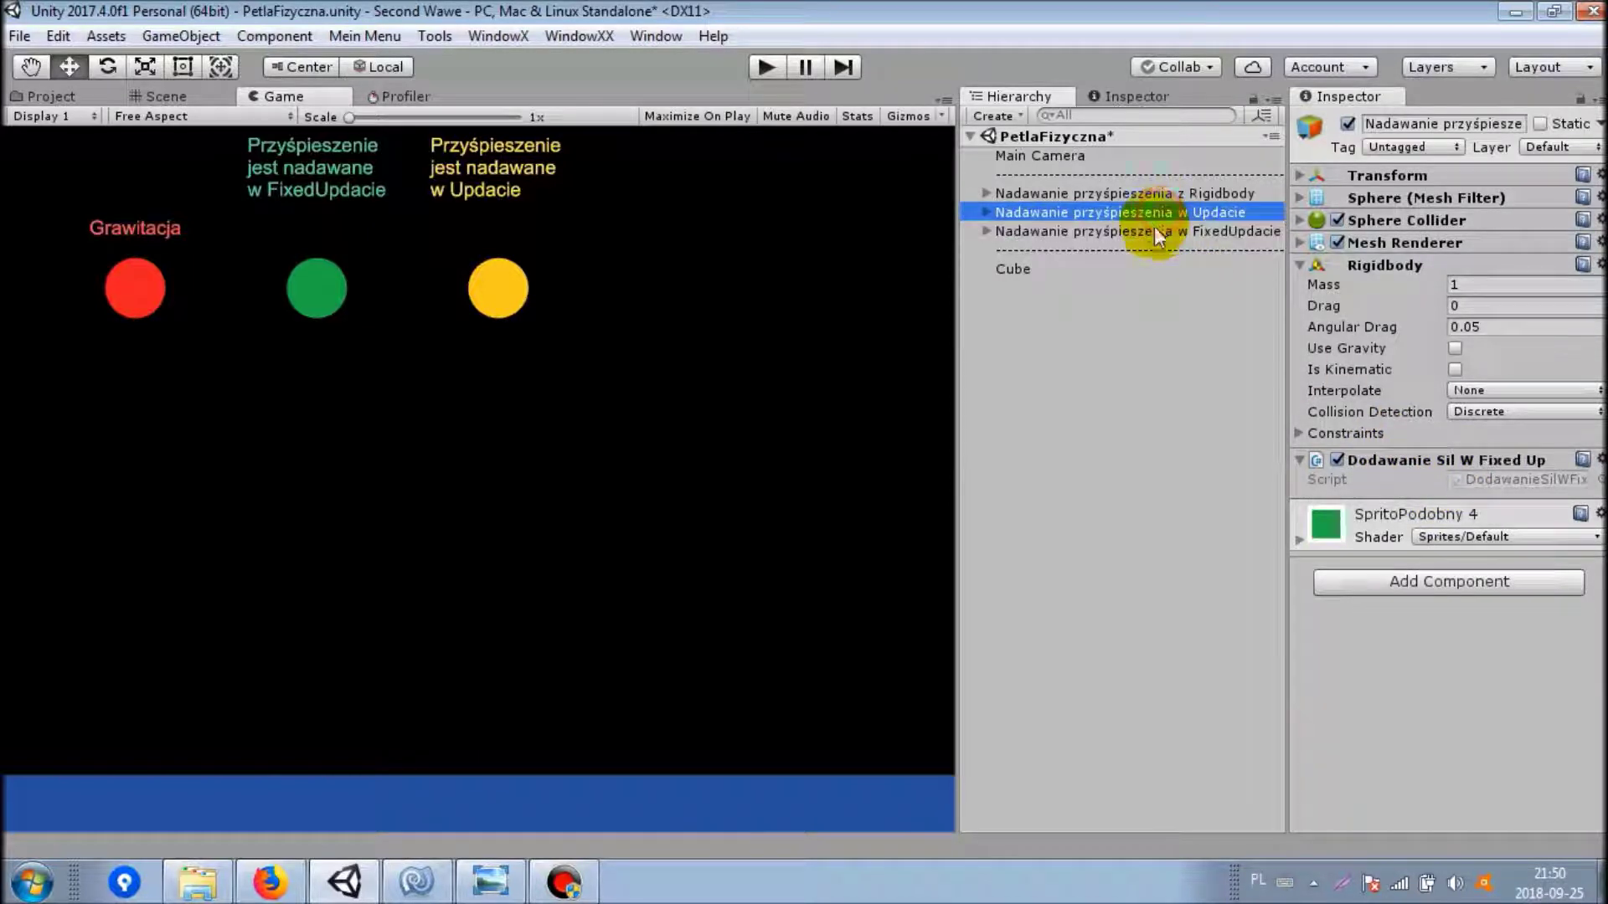
pyautogui.click(1154, 231)
pyautogui.click(449, 882)
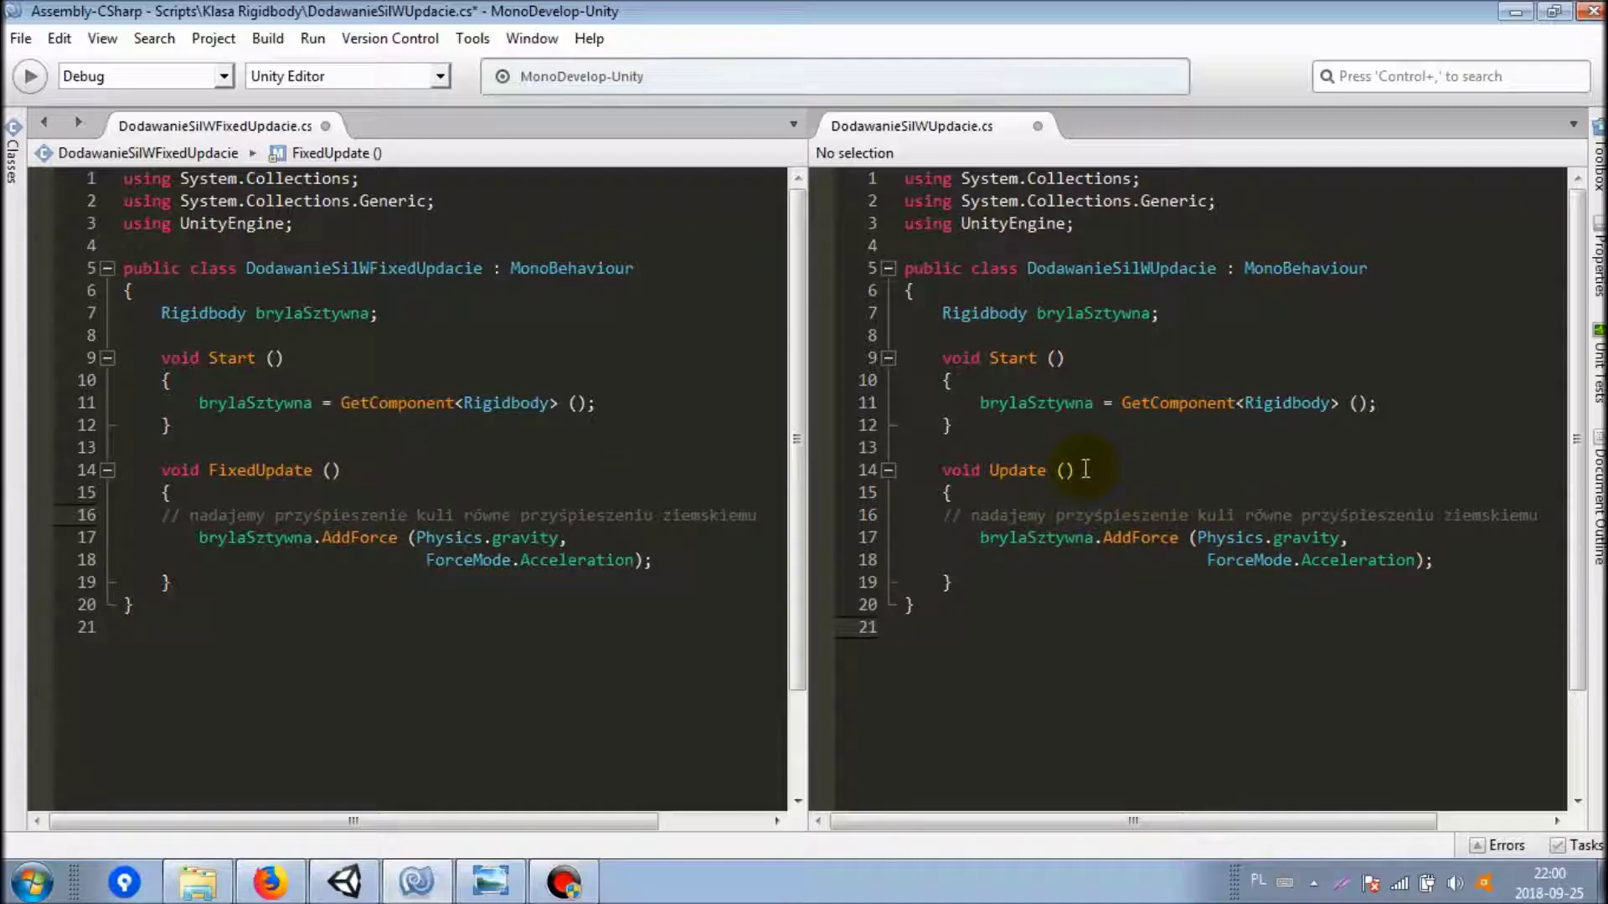
# Go from the side-by-side AddForce scripts back to the Unity Editor ball scene.
pyautogui.click(330, 899)
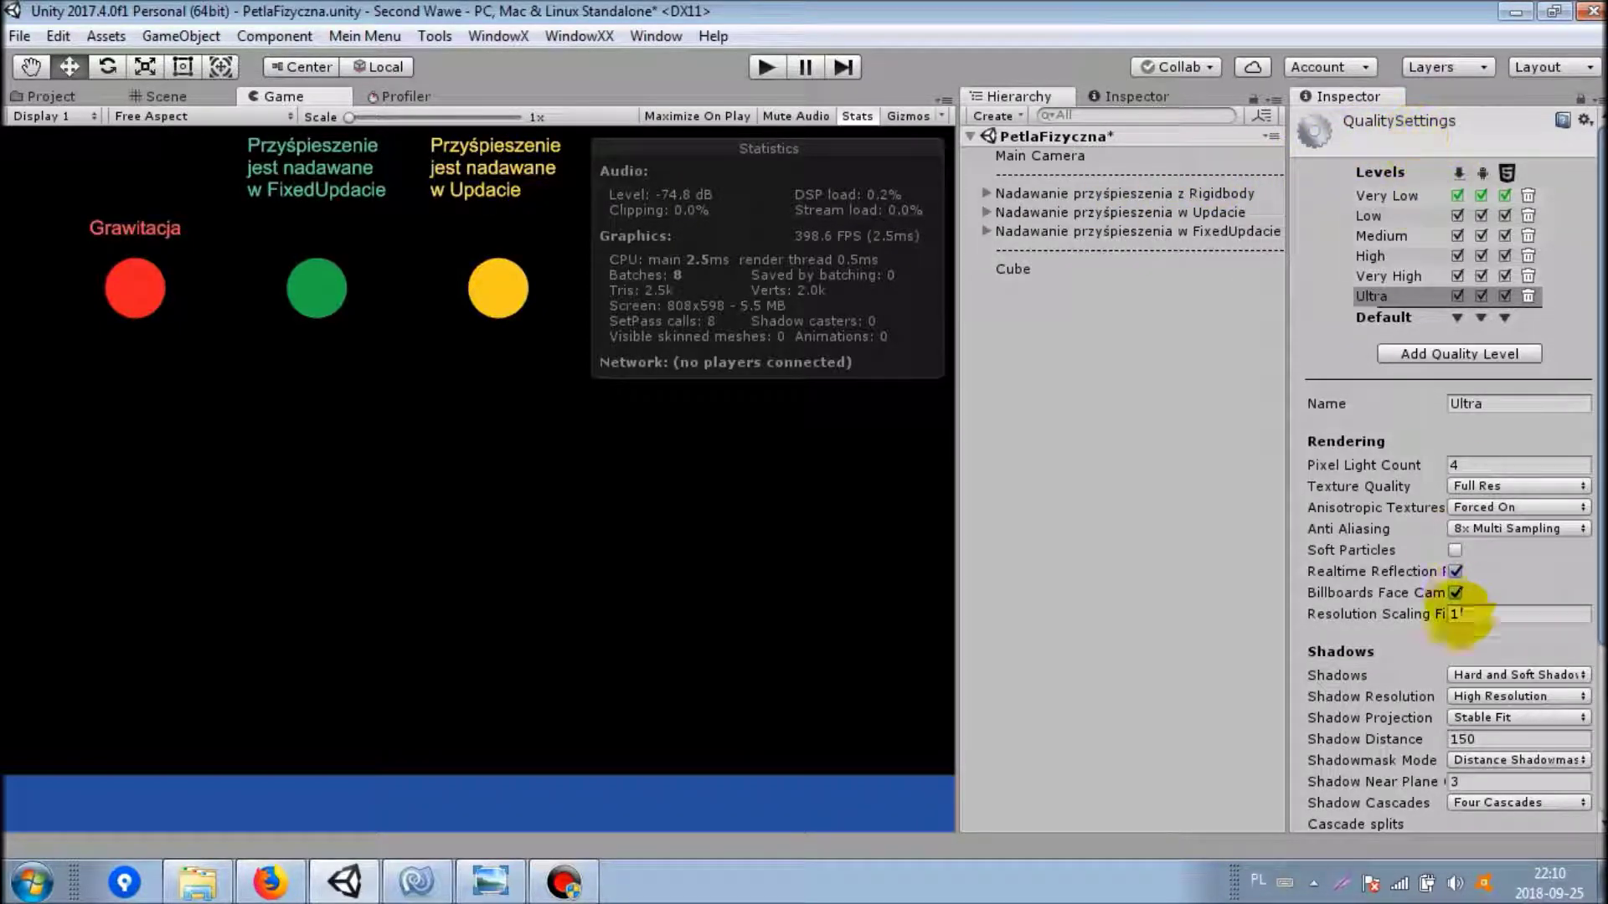
pyautogui.scroll(-5, 1458, 599)
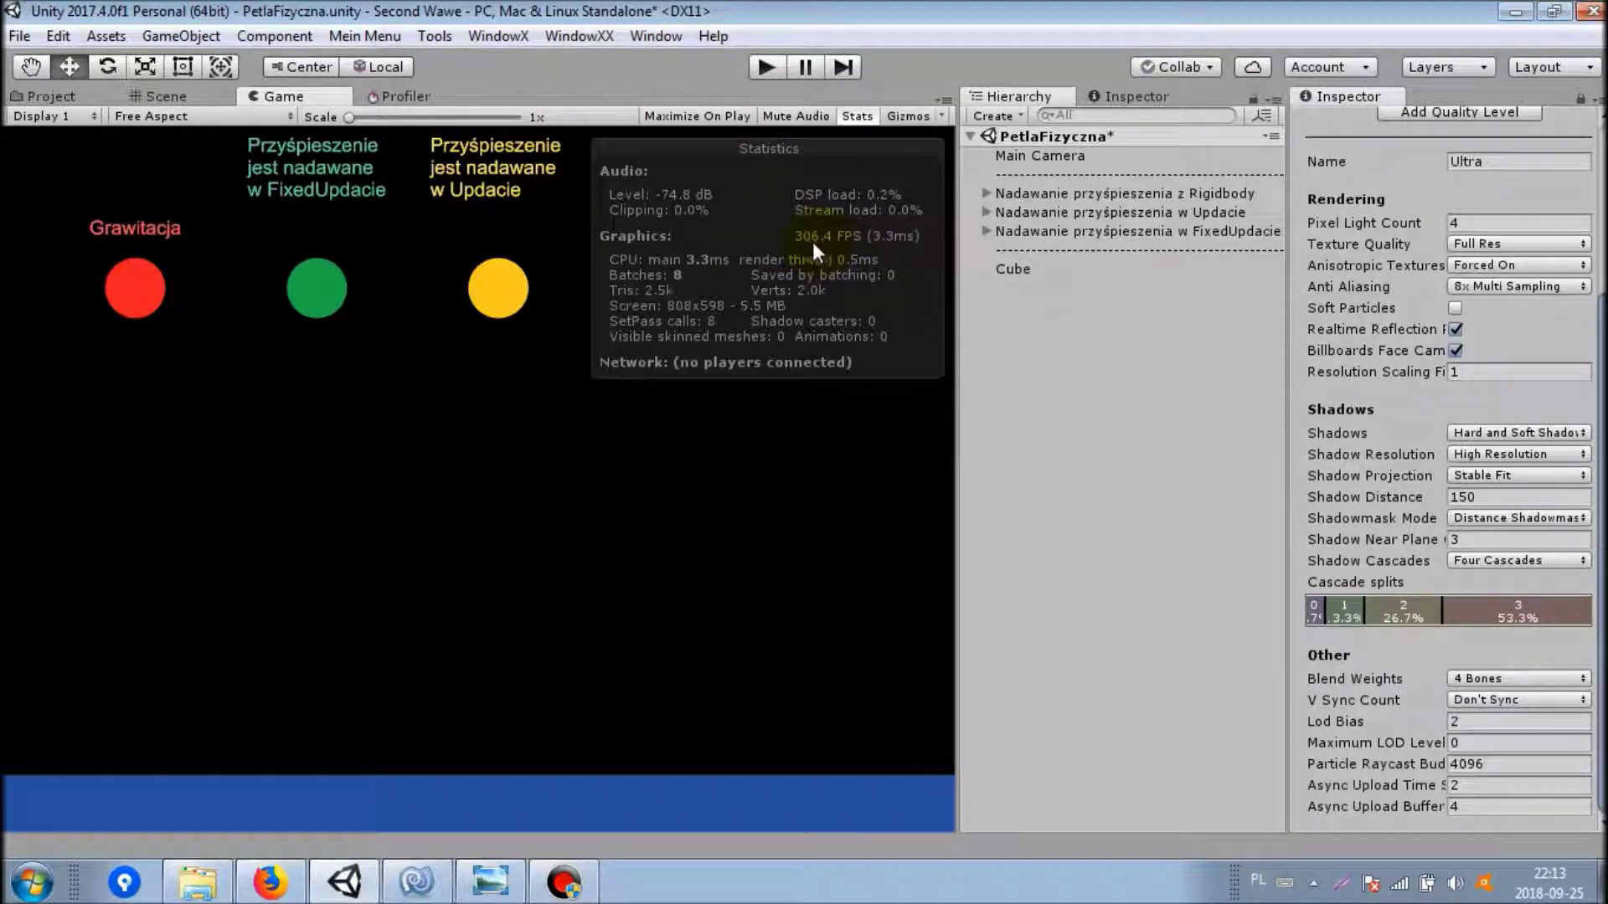
pyautogui.click(855, 119)
pyautogui.click(859, 114)
pyautogui.click(765, 67)
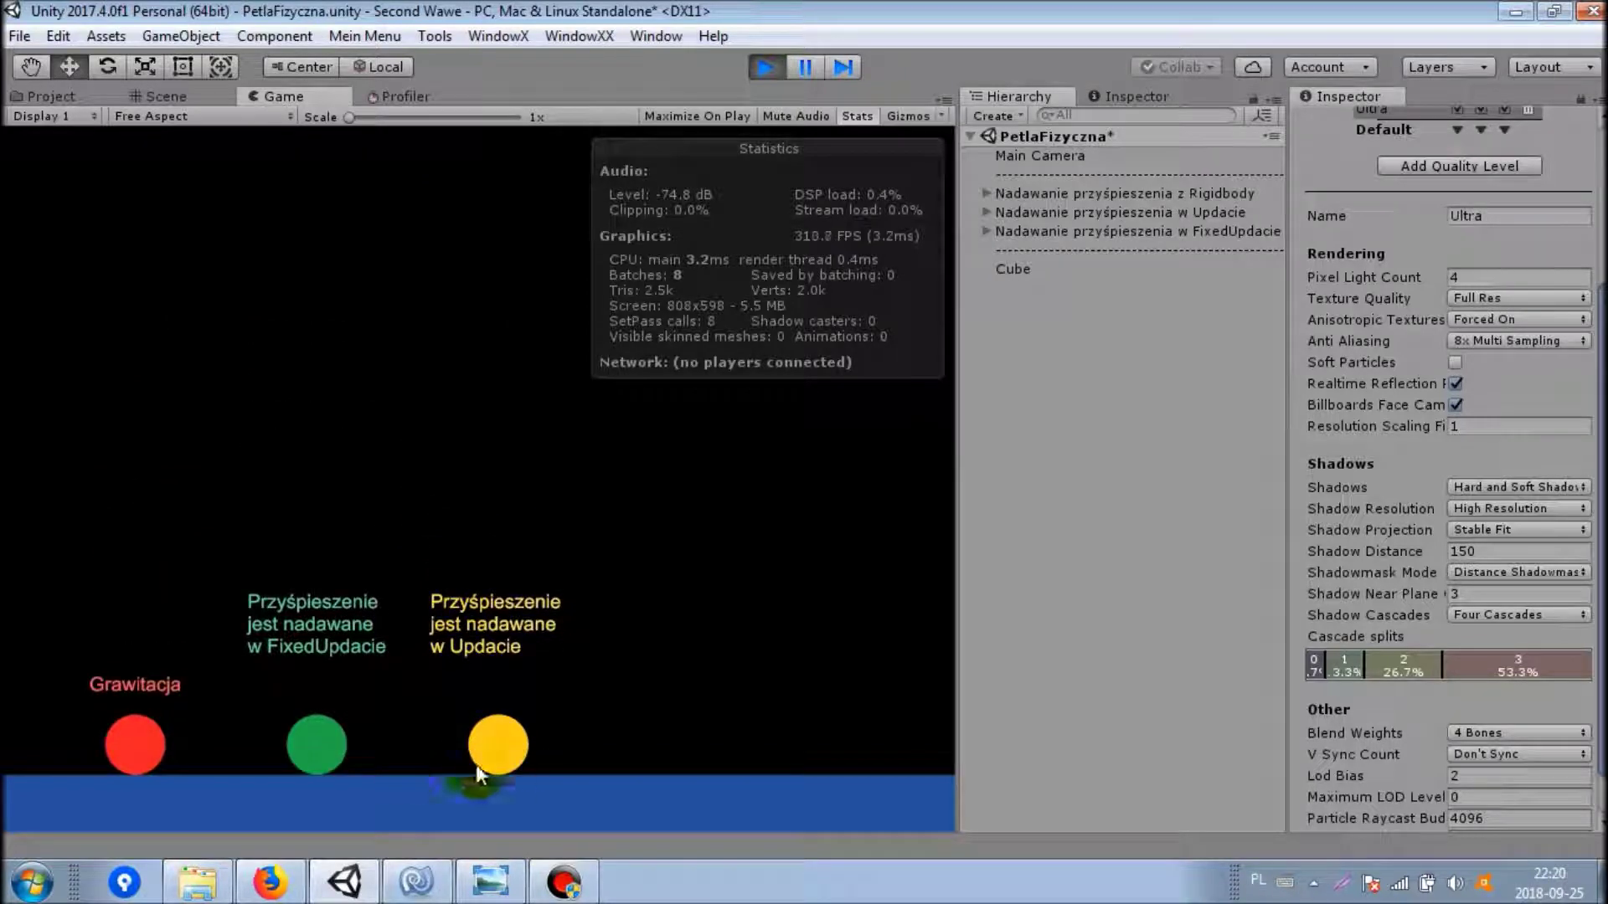
# Stop and replay the scene so the three balls land level on the blue floor.
pyautogui.click(765, 72)
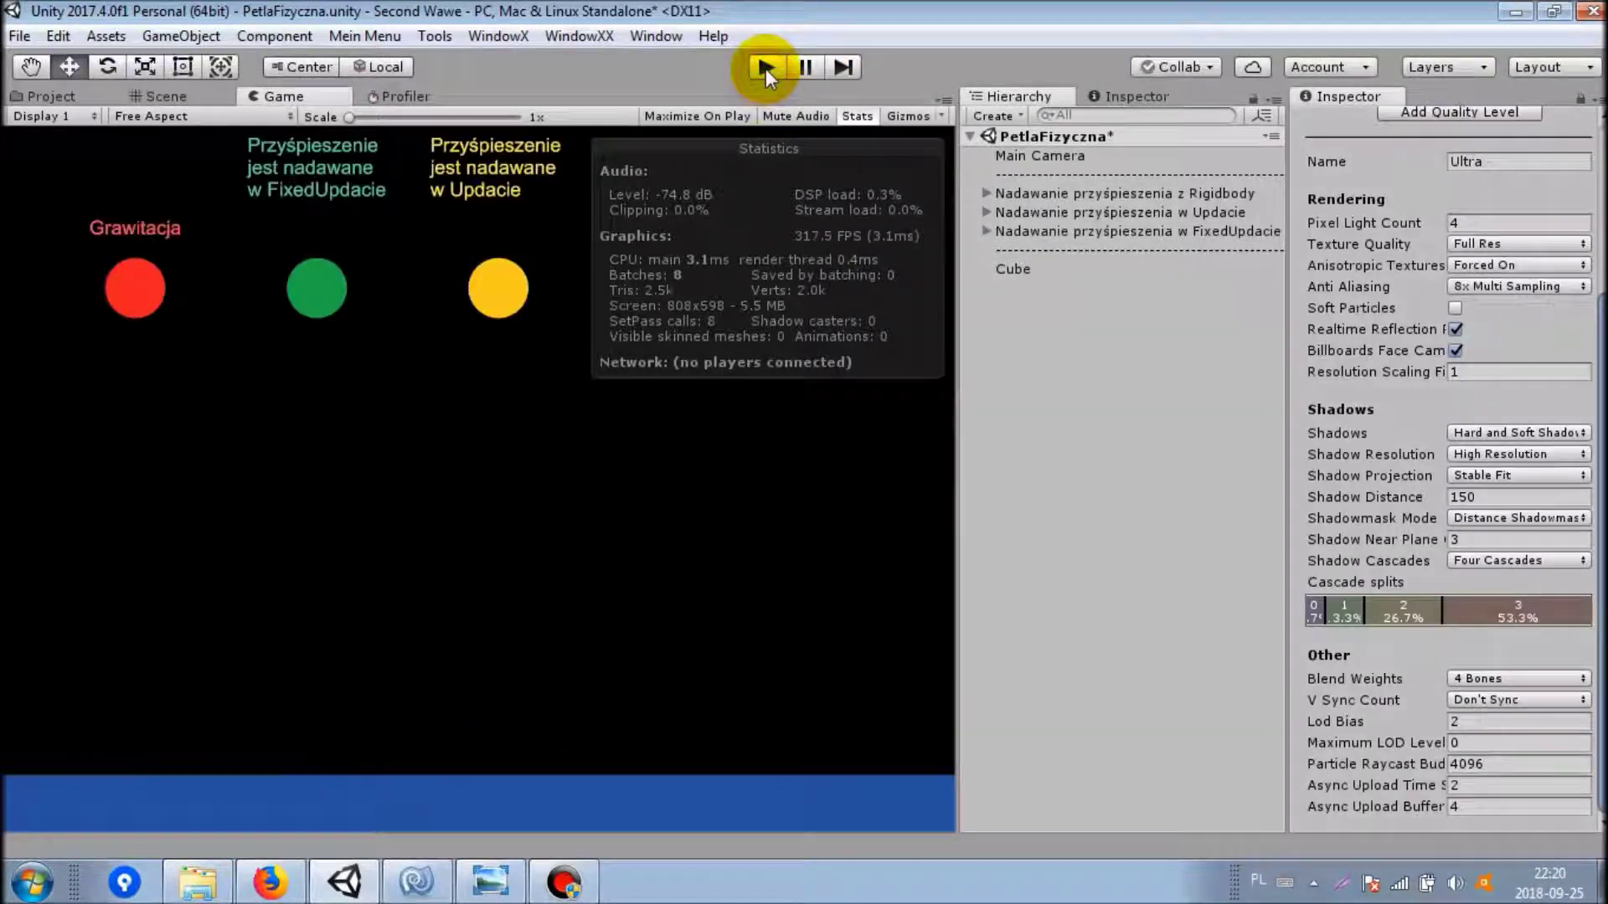
pyautogui.click(765, 69)
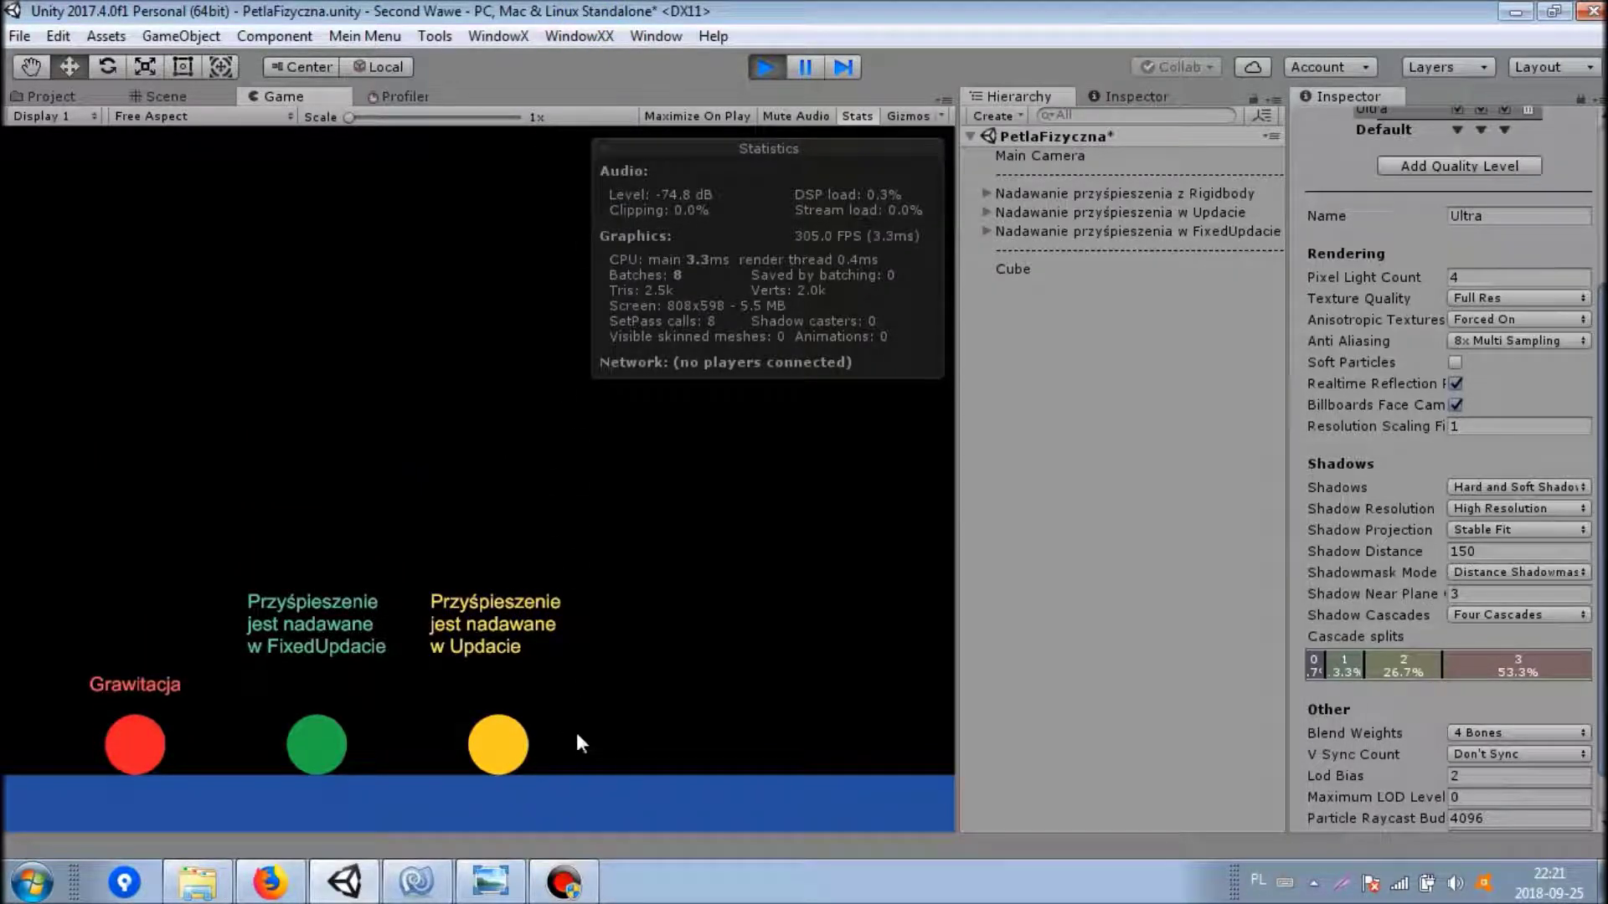
pyautogui.click(177, 769)
# Stop the ball demo, switch V Sync Count to Every Second V Blank, and replay at about 33 FPS.
pyautogui.click(768, 65)
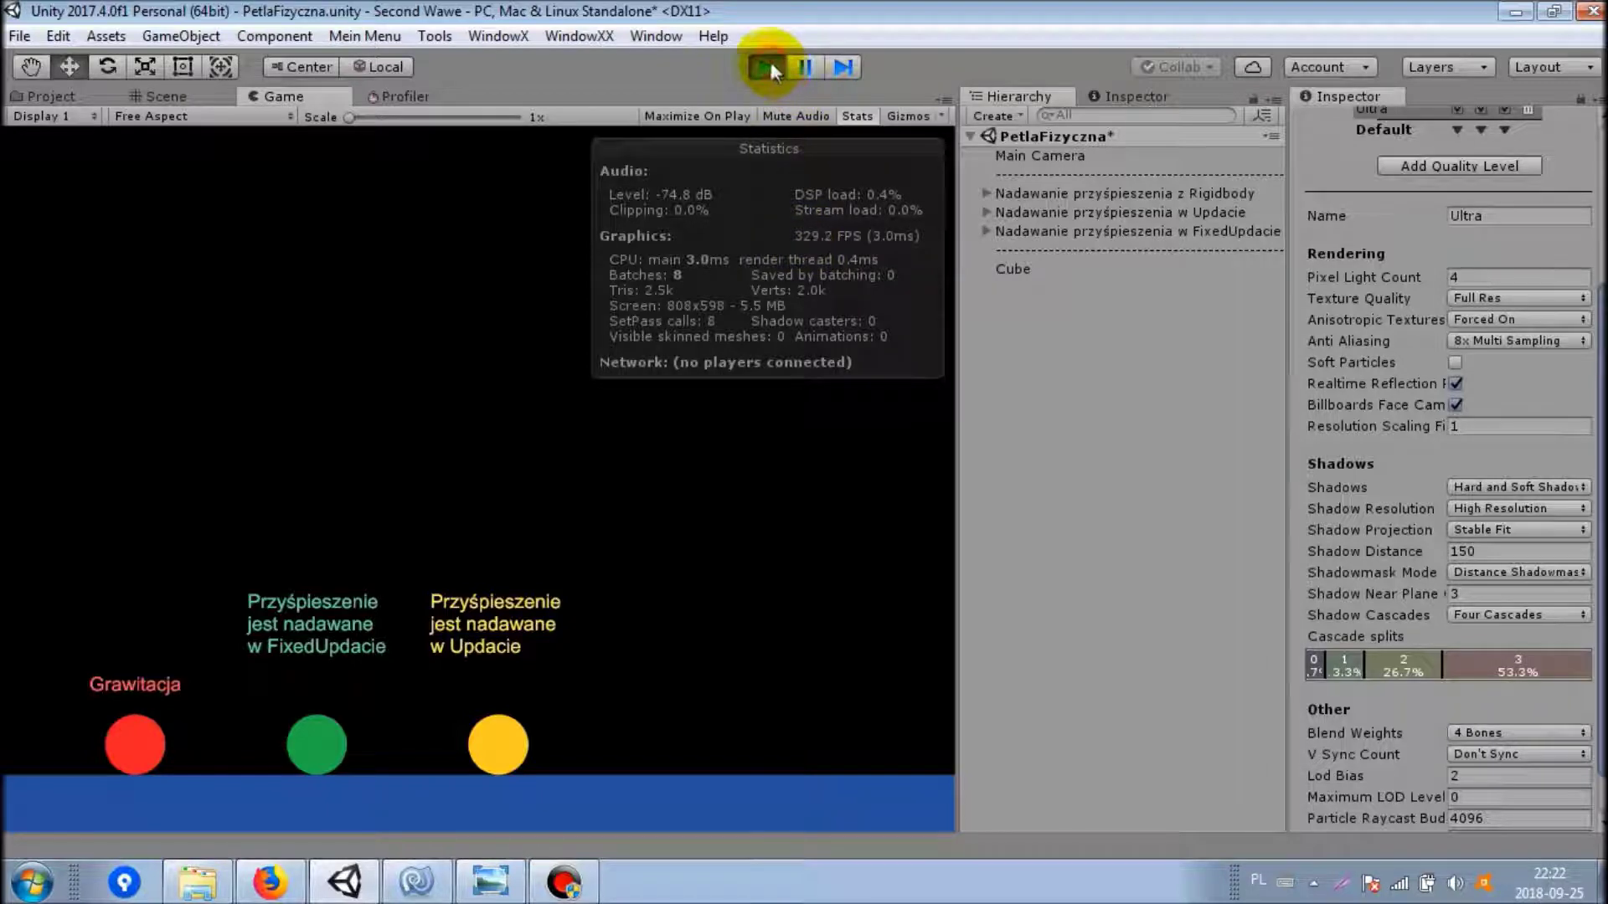
pyautogui.click(1526, 700)
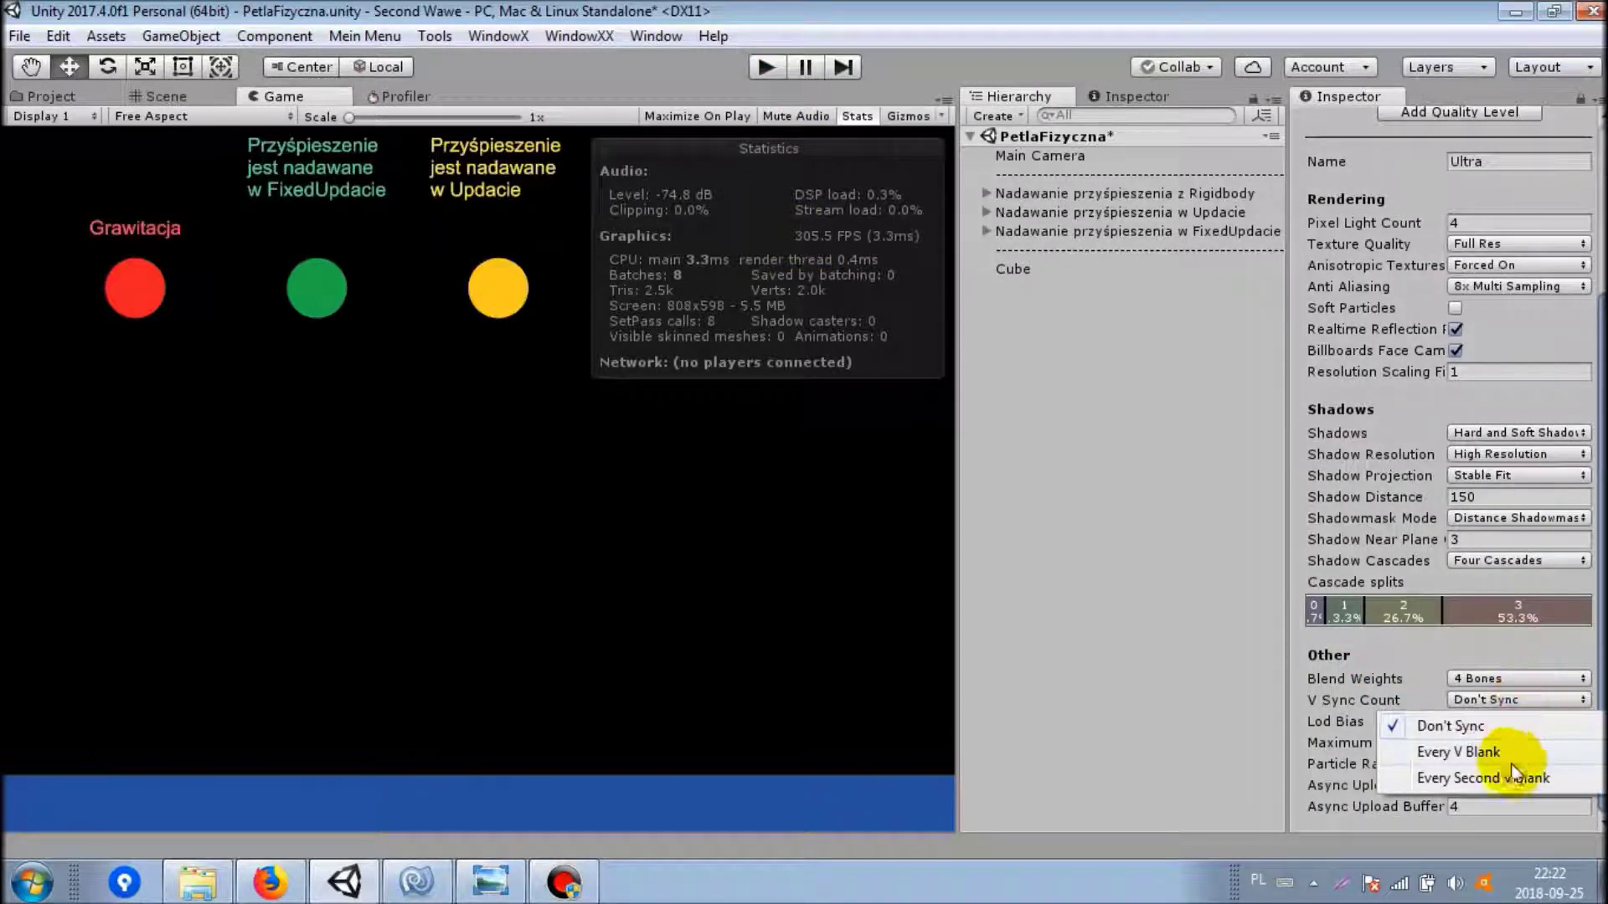
pyautogui.click(1504, 779)
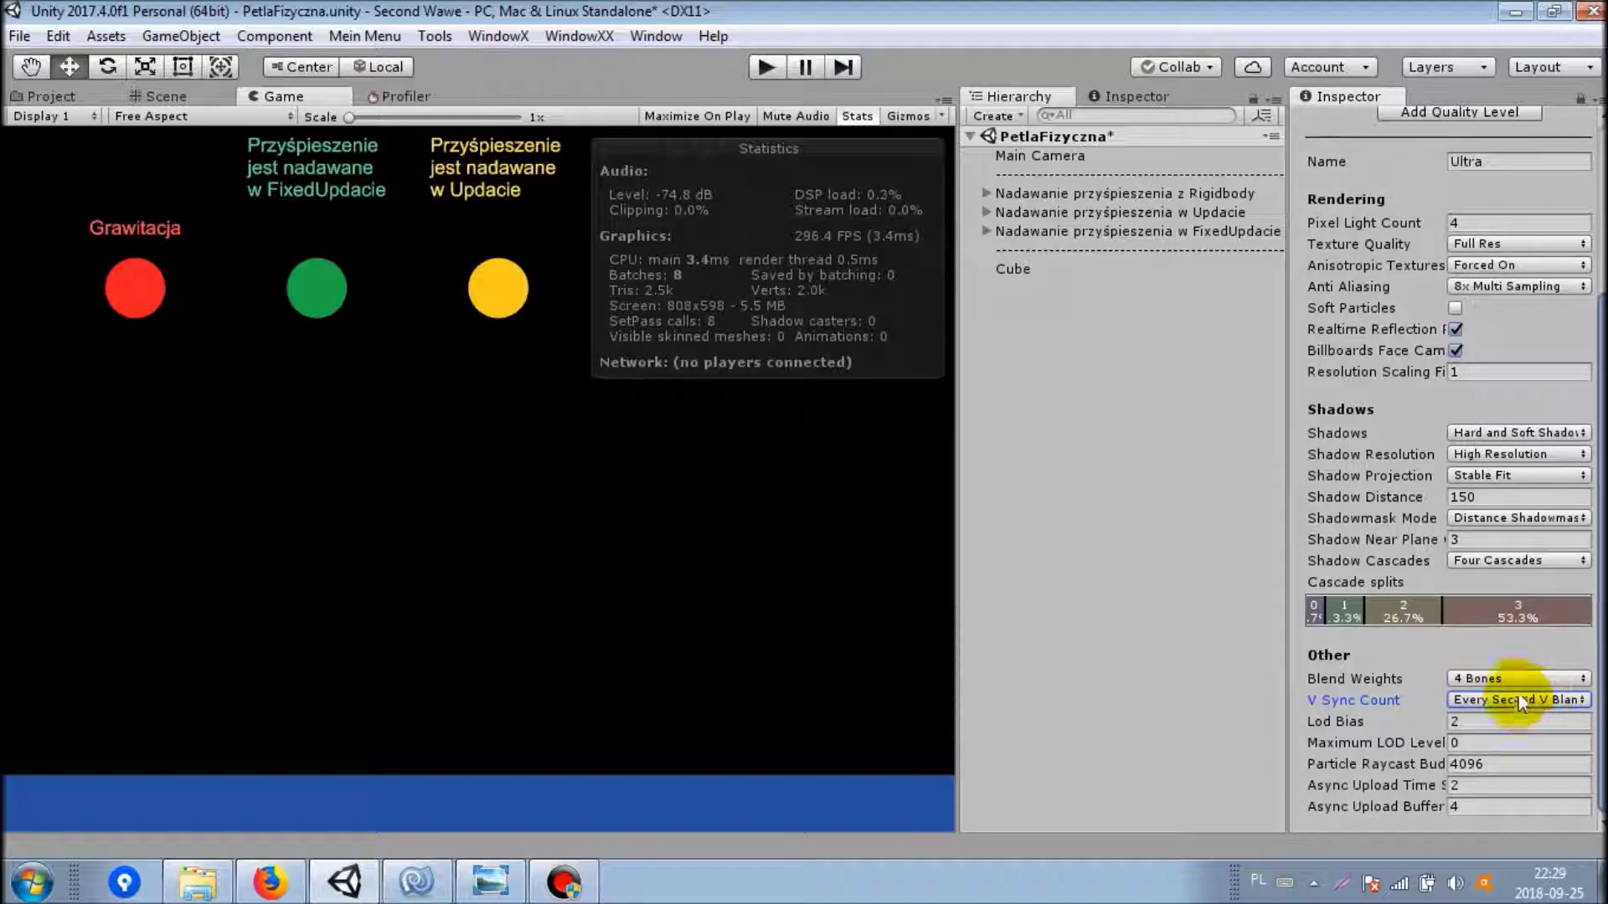
pyautogui.click(763, 71)
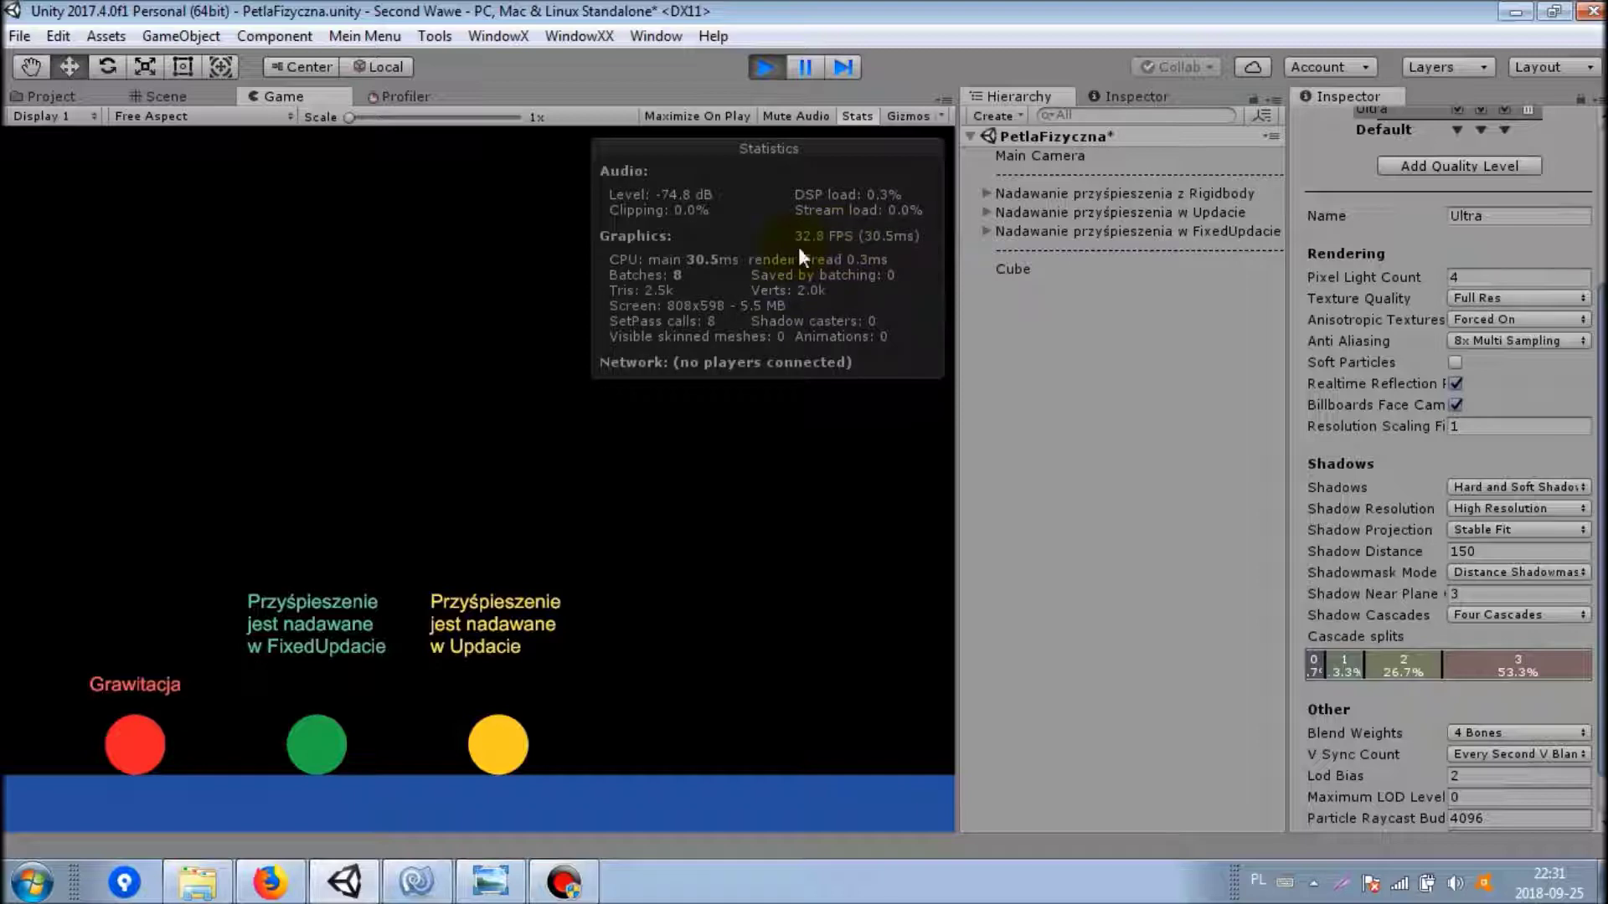
# Stop and replay the ball drop at about 33 FPS, then stop again to reset the balls.
pyautogui.click(767, 70)
pyautogui.click(766, 70)
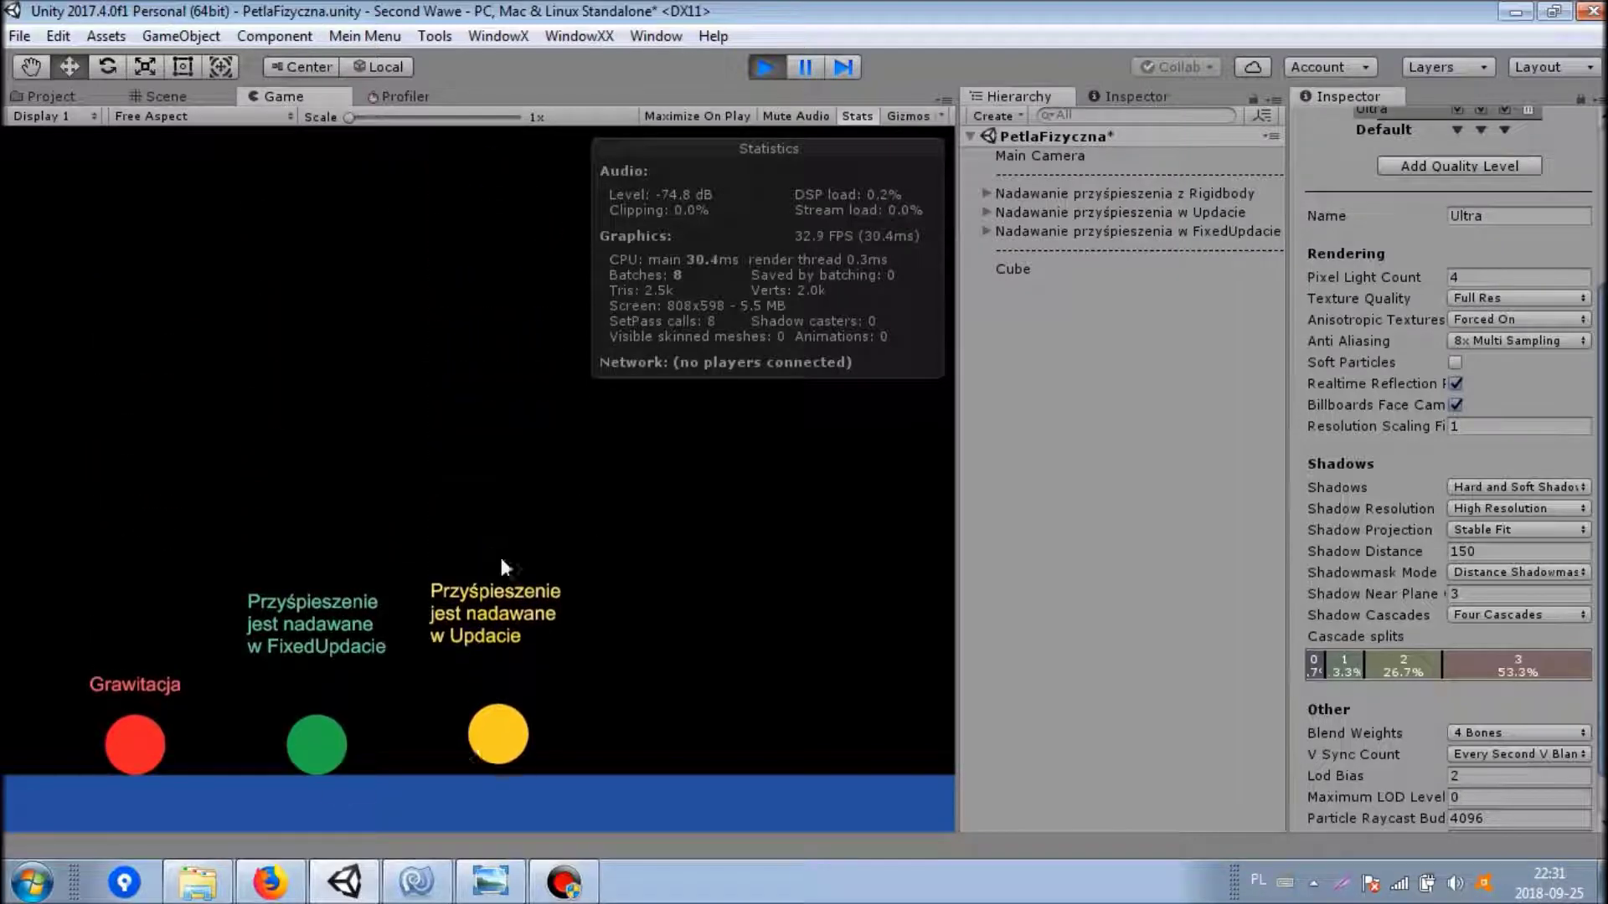
pyautogui.click(767, 68)
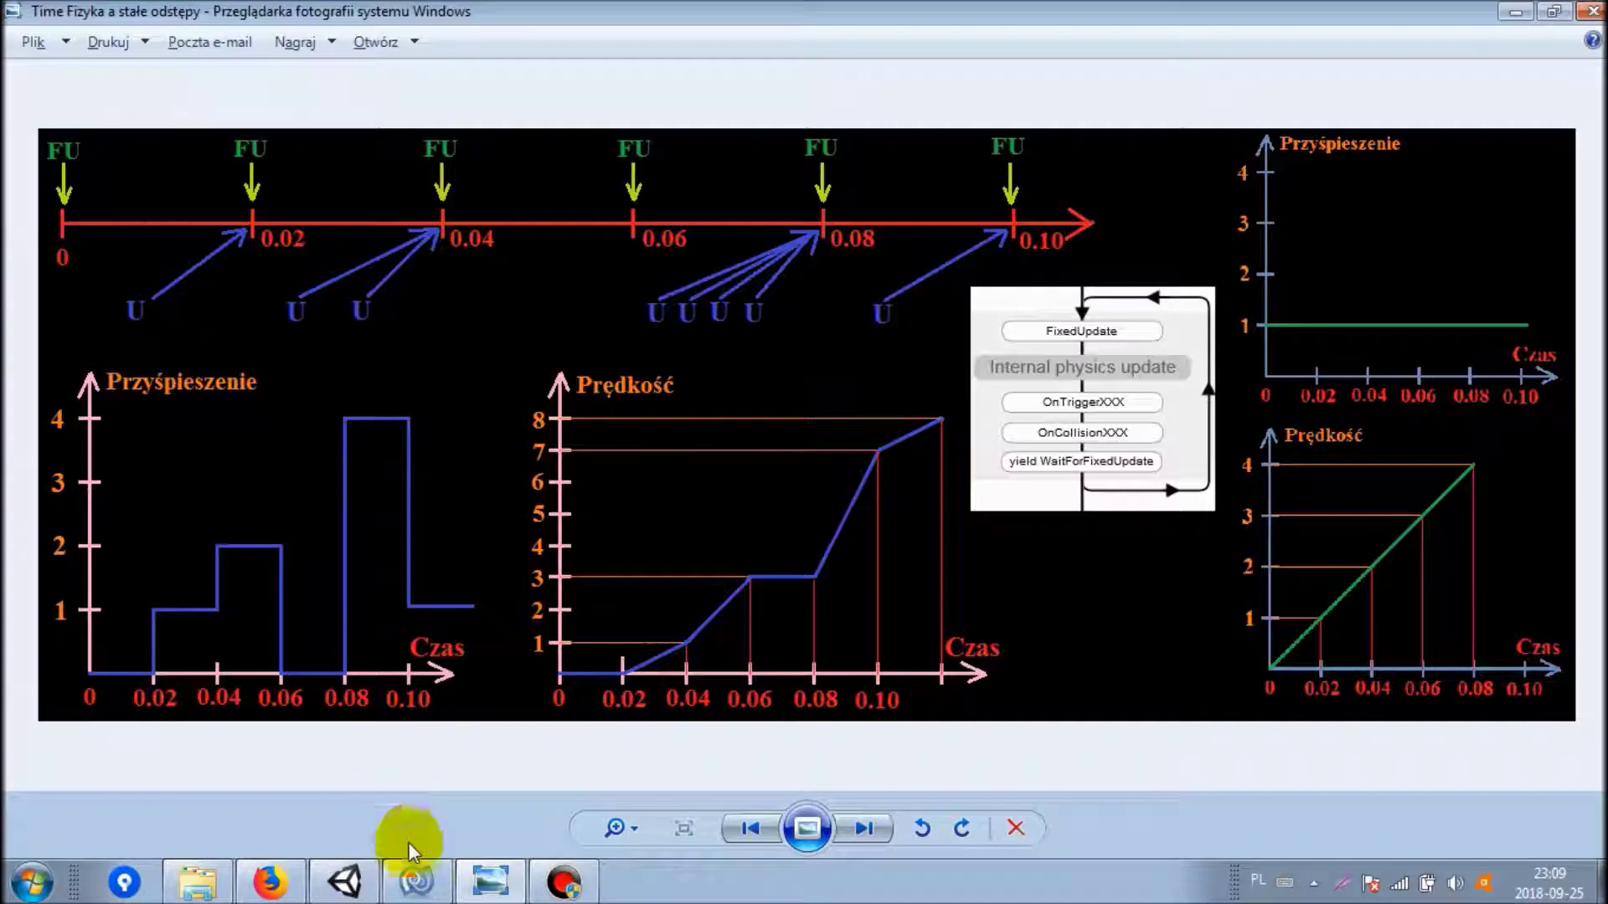
# Bring MonoDevelop with the FixedUpdate and Update force scripts to the front from the taskbar.
pyautogui.click(412, 880)
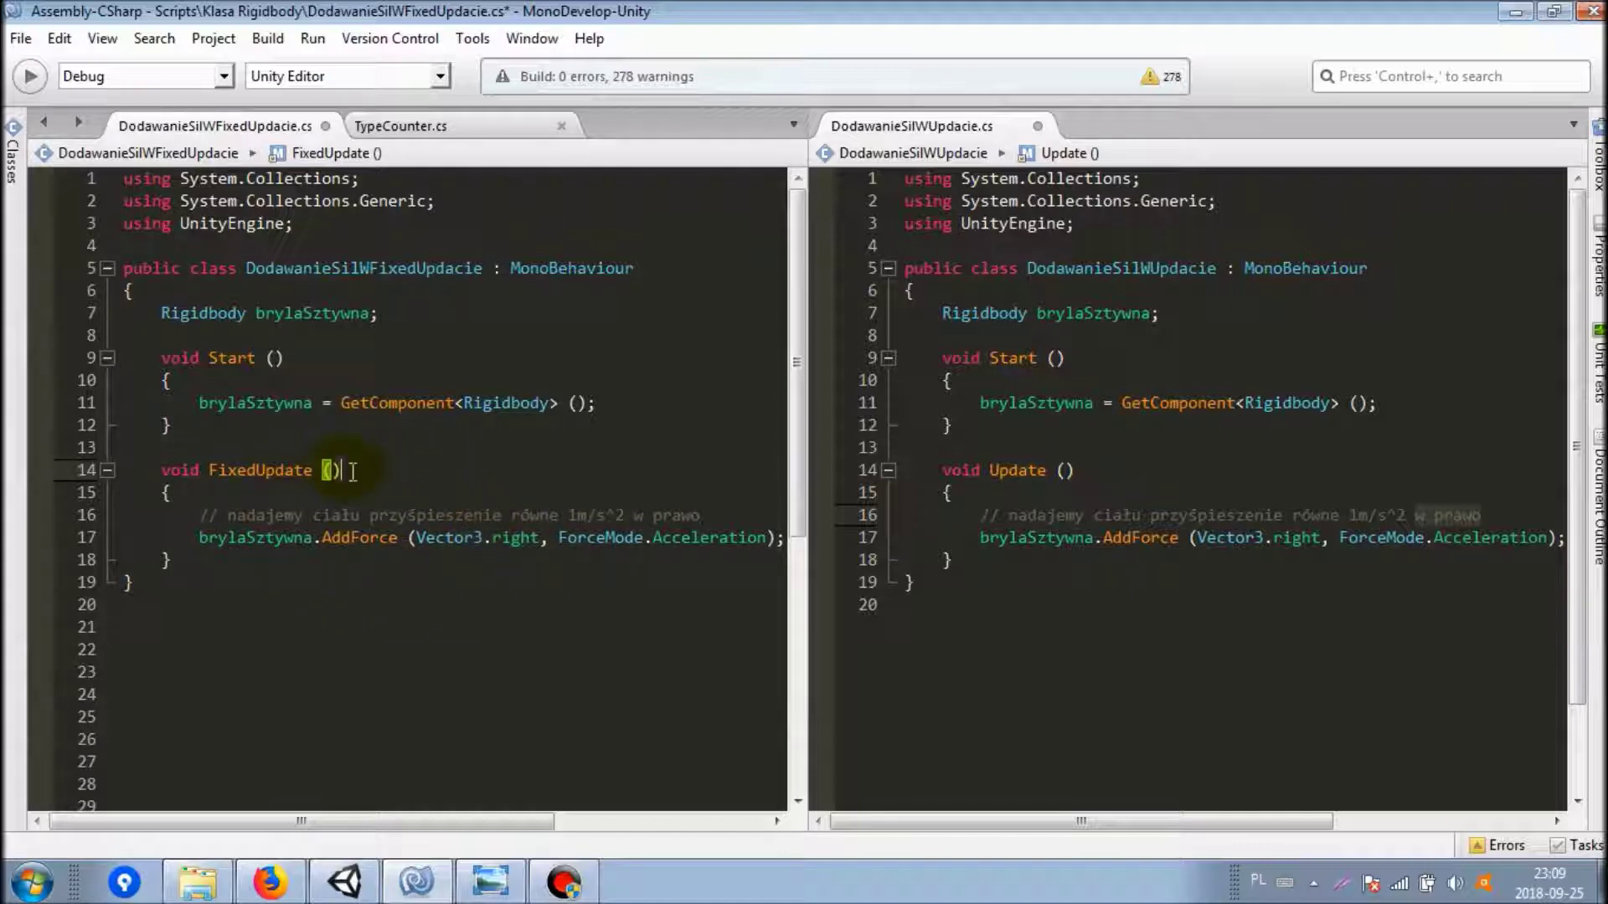
pyautogui.click(491, 881)
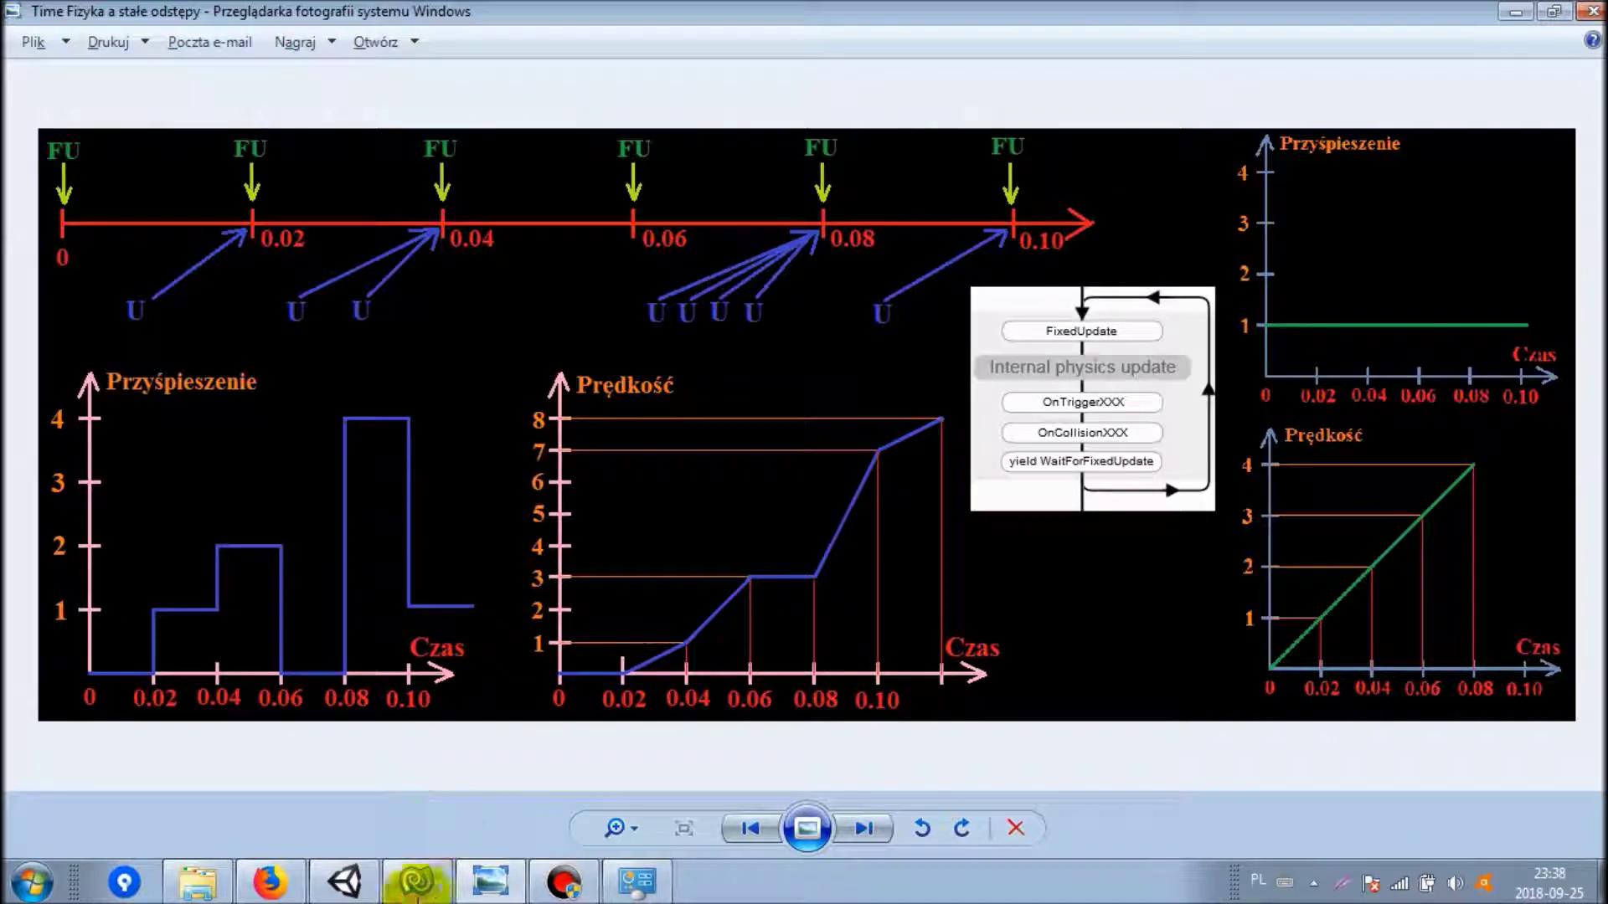
pyautogui.click(417, 883)
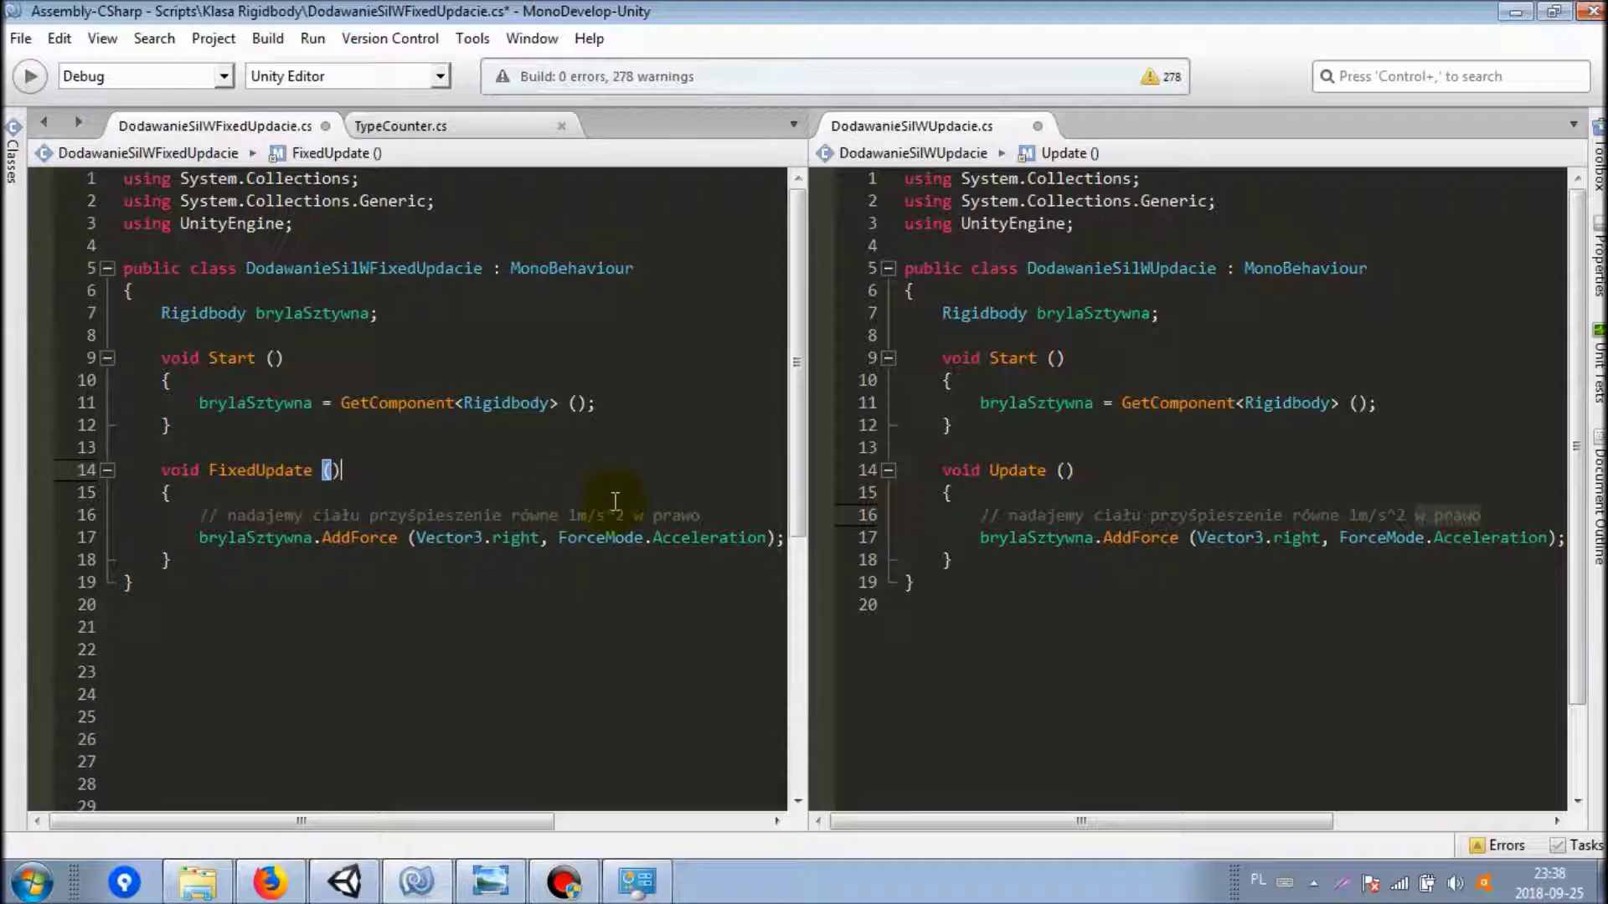
# Toggle between the Photo Viewer timing diagram and MonoDevelop's DodawanieSilWUpdacie.cs script.
pyautogui.click(489, 881)
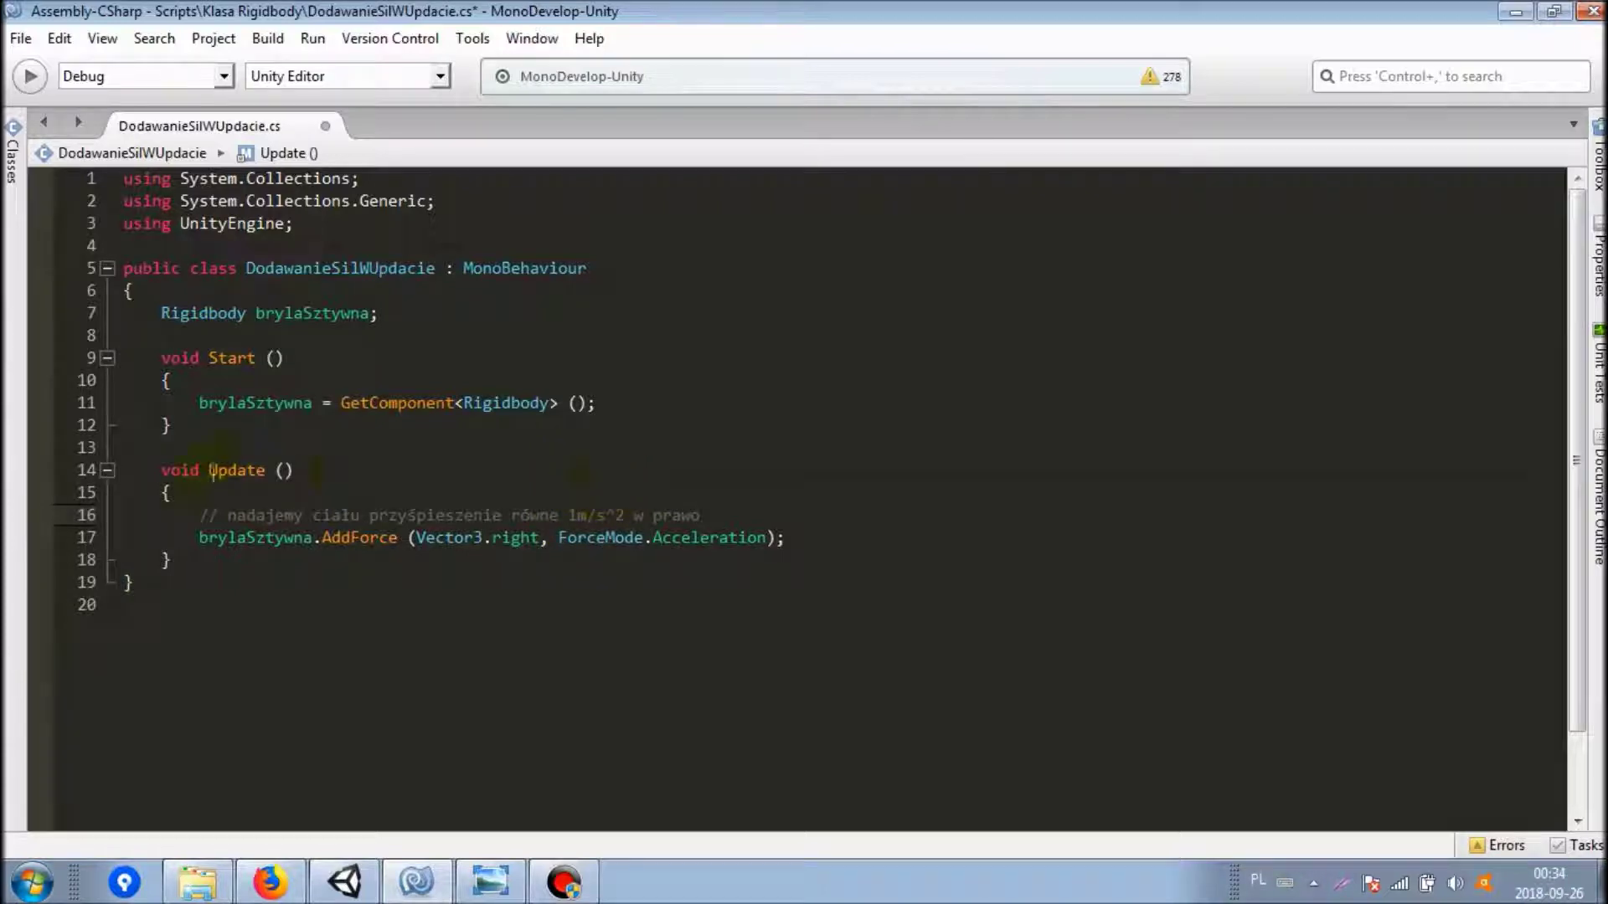
pyautogui.click(491, 880)
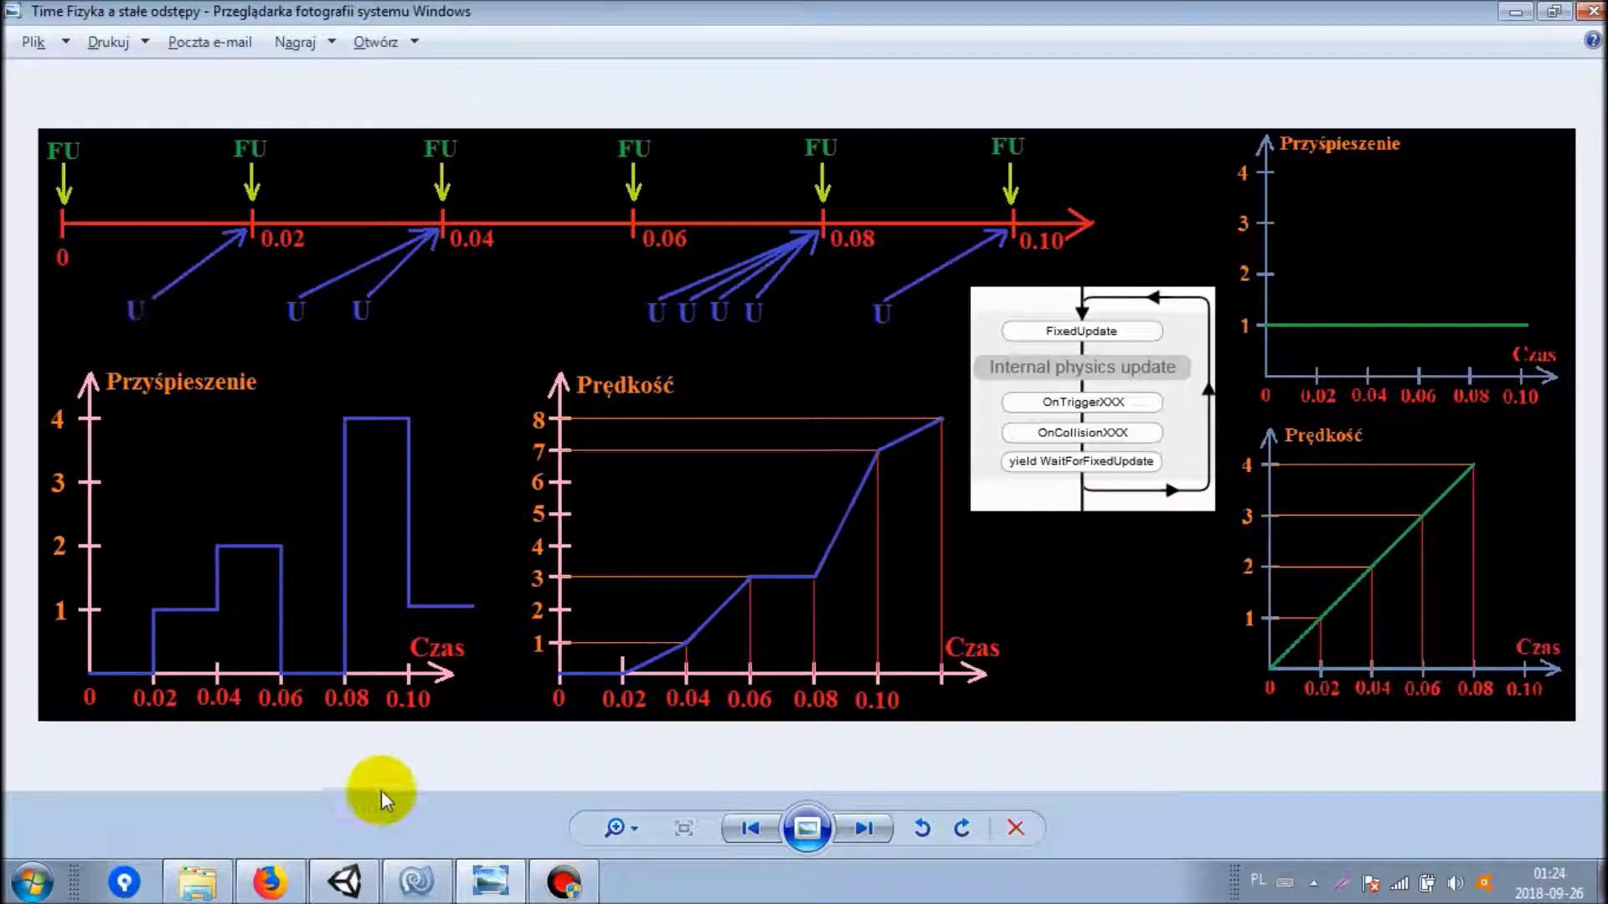
# Show the FixedUpdate/Update timing diagram in Windows Photo Viewer from the taskbar.
pyautogui.click(415, 881)
pyautogui.click(490, 880)
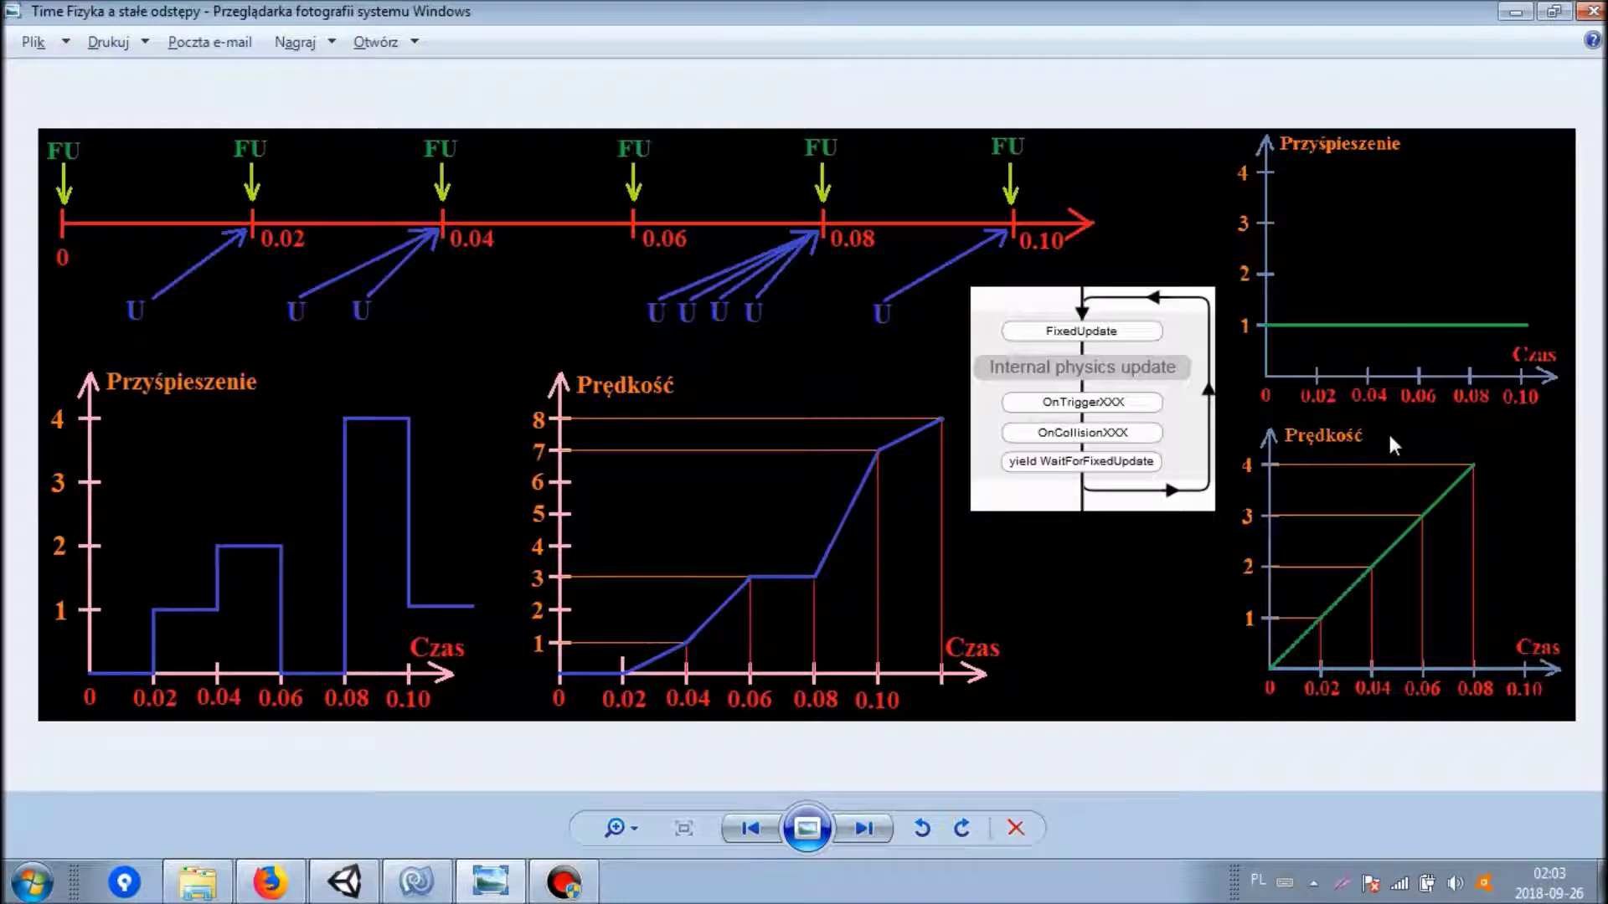
pyautogui.click(70, 156)
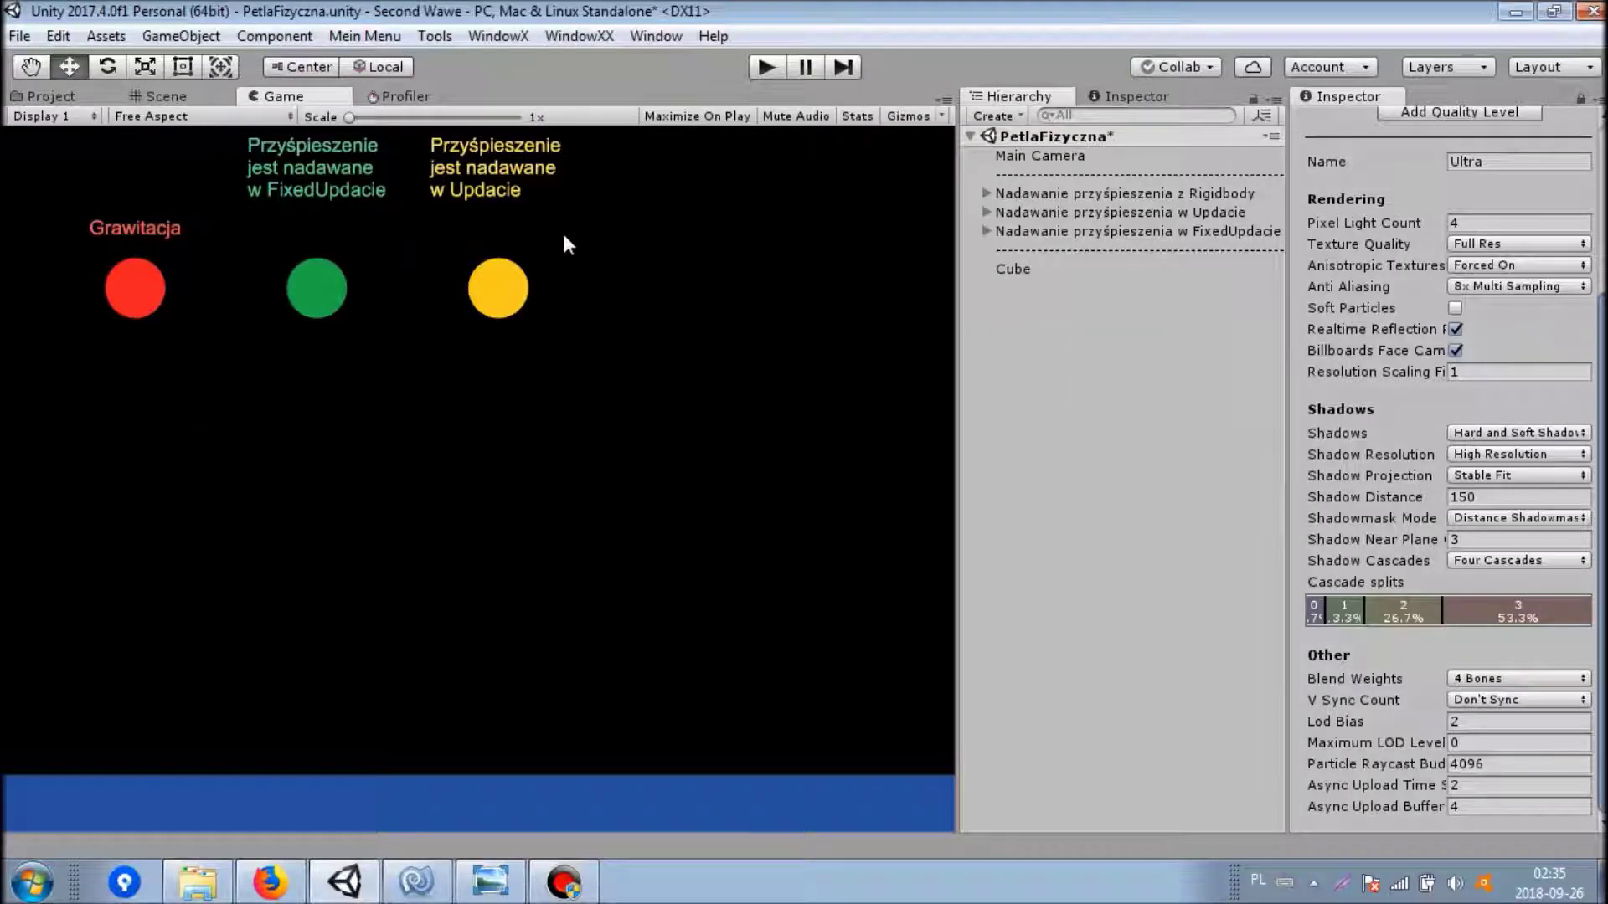
# Play the scene so the gravity, FixedUpdate and Update balls land, then return to the timing diagram.
pyautogui.click(765, 66)
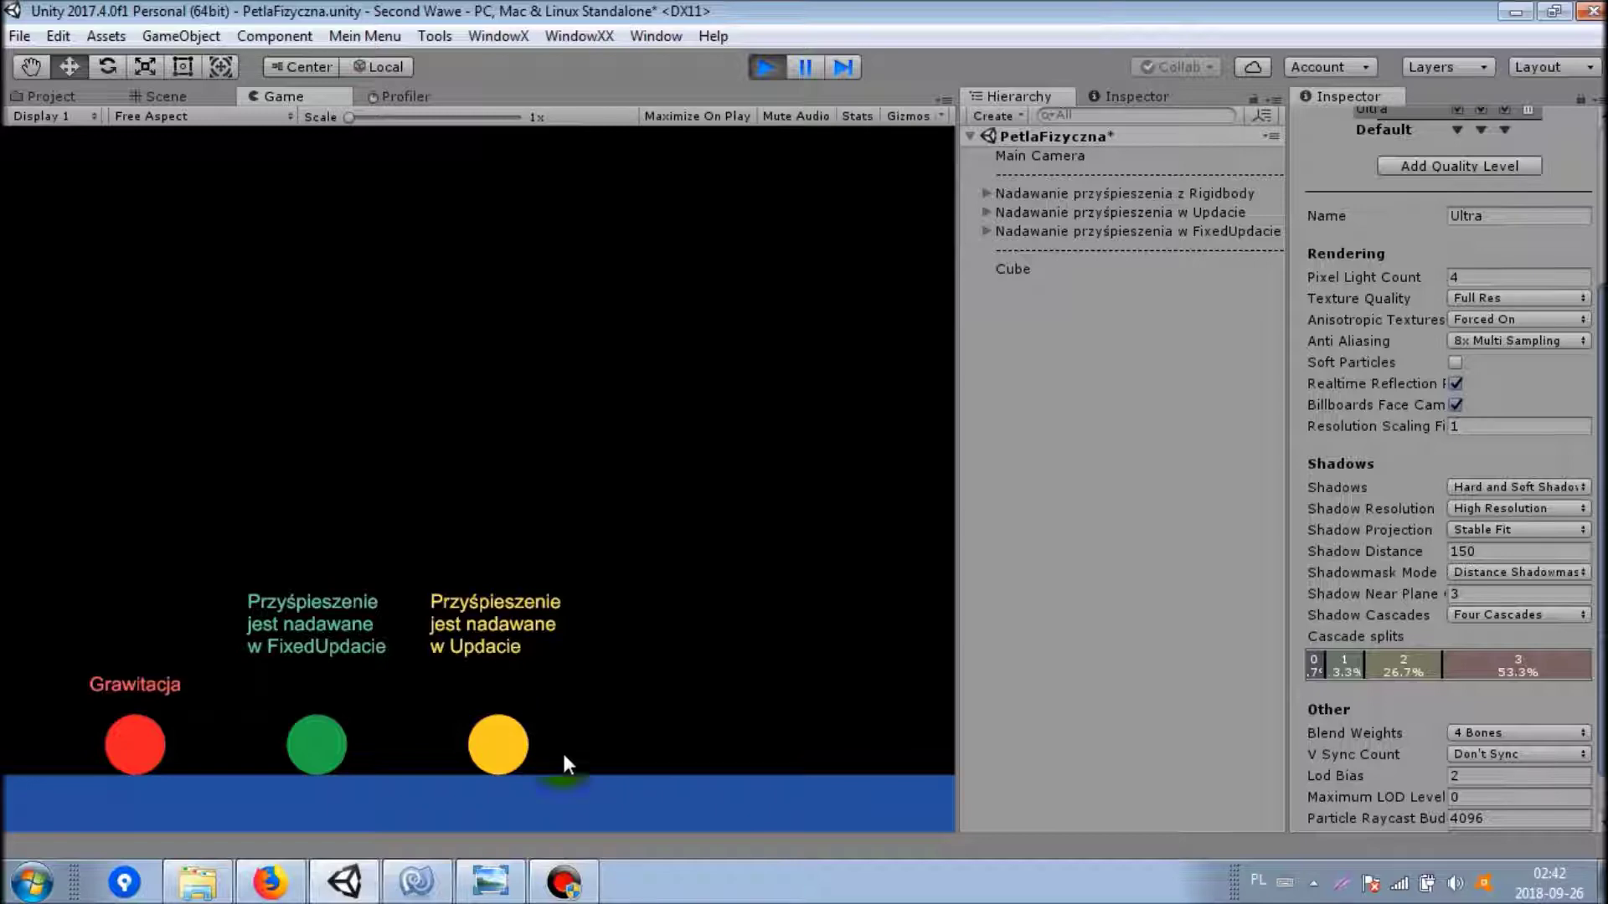
pyautogui.hotkey('alt', 'Tab')
# Click on the timing diagram in Windows Photo Viewer.
pyautogui.click(1038, 386)
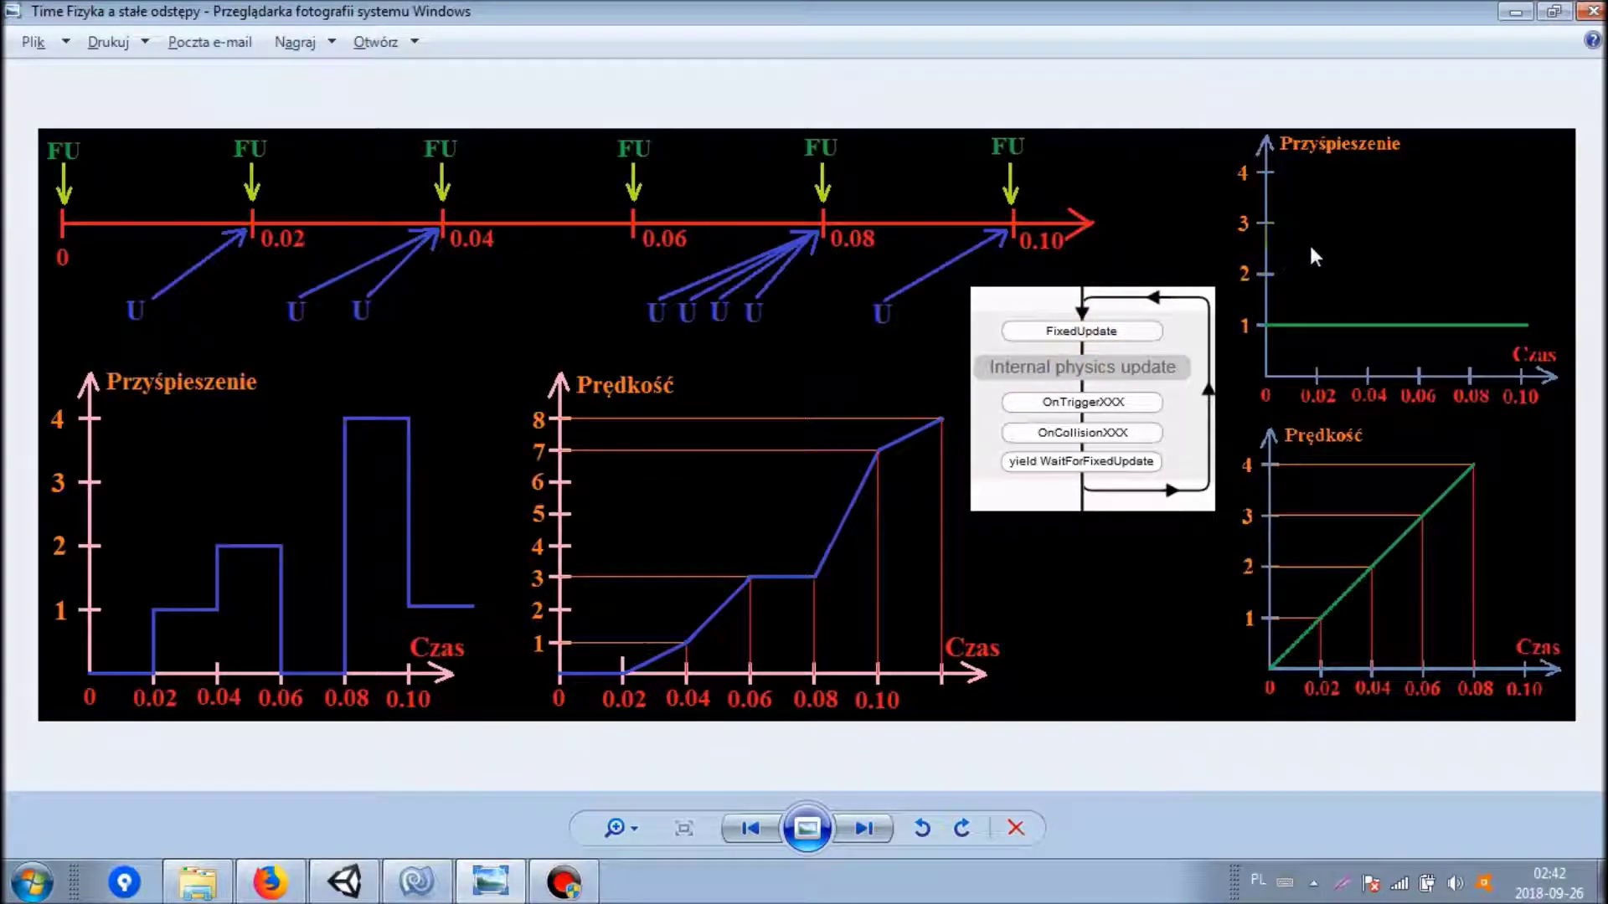